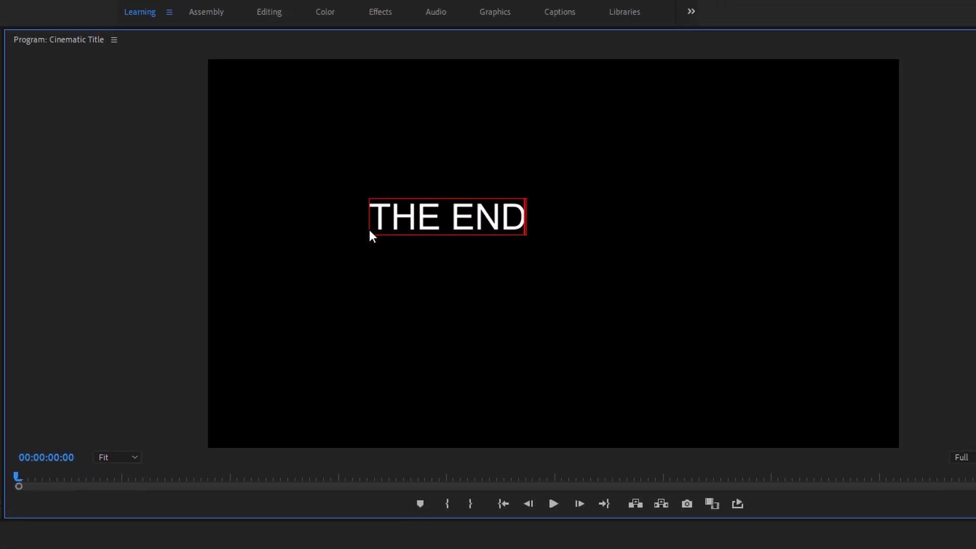
Bring up the Window menu's list of panels.
{"action": "left_click", "coordinate": [260, 9]}
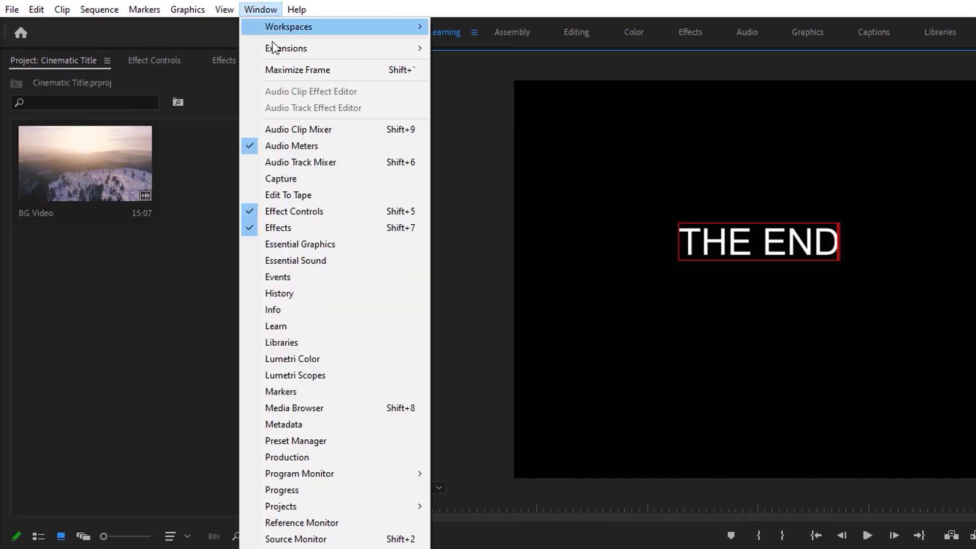
Select the THE END text and change its font to Montserrat Light.
{"action": "left_click", "coordinate": [370, 245]}
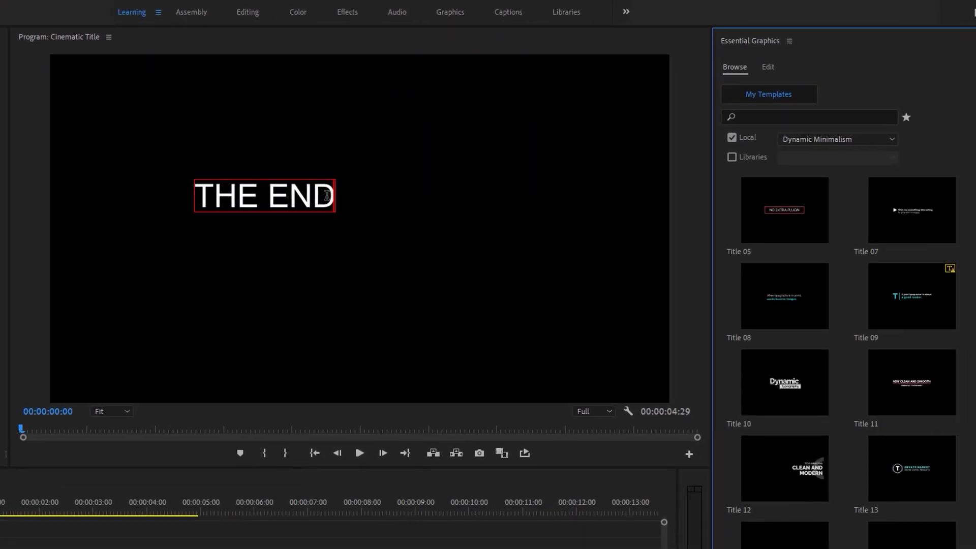
{"action": "left_click_drag", "start_coordinate": [320, 195], "coordinate": [190, 200]}
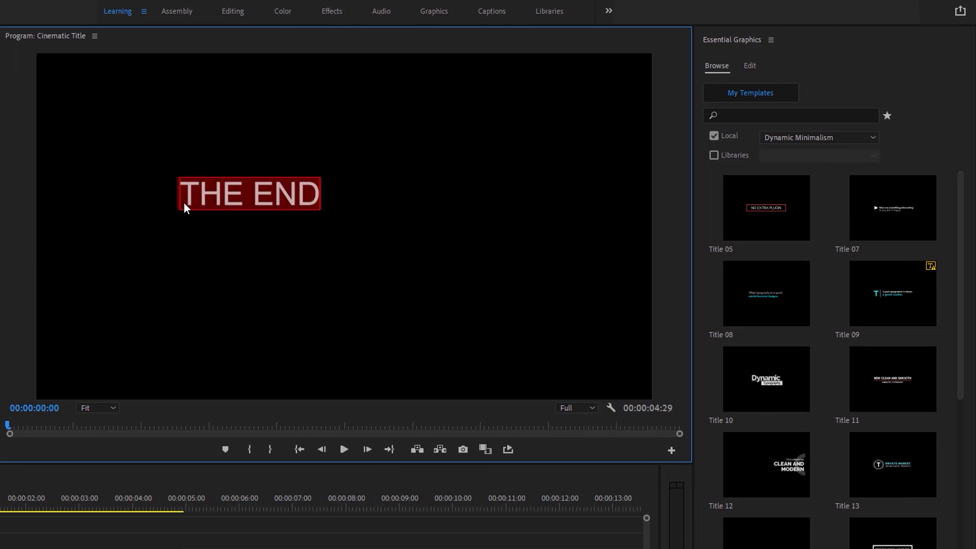
{"action": "left_click", "coordinate": [748, 66]}
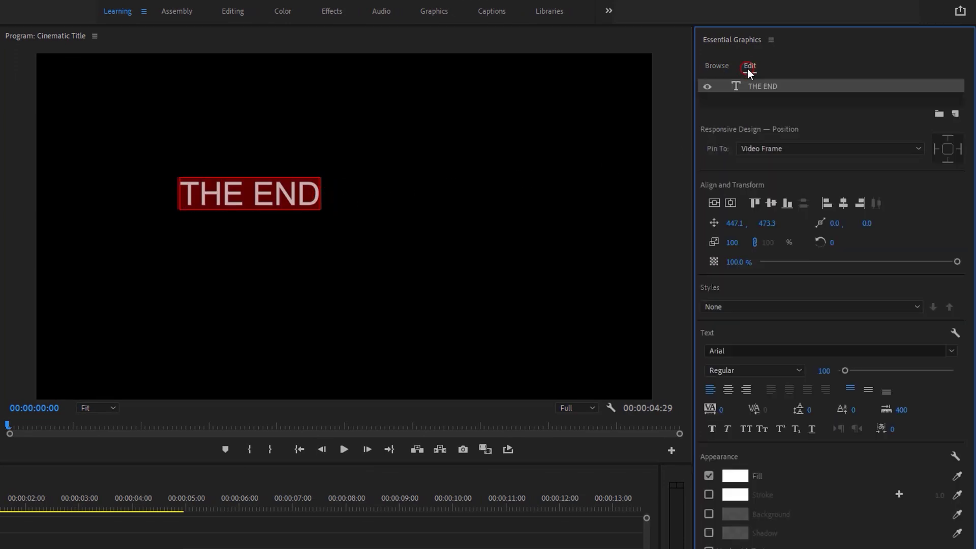
{"action": "left_click", "coordinate": [768, 351]}
{"action": "type", "text": "mont"}
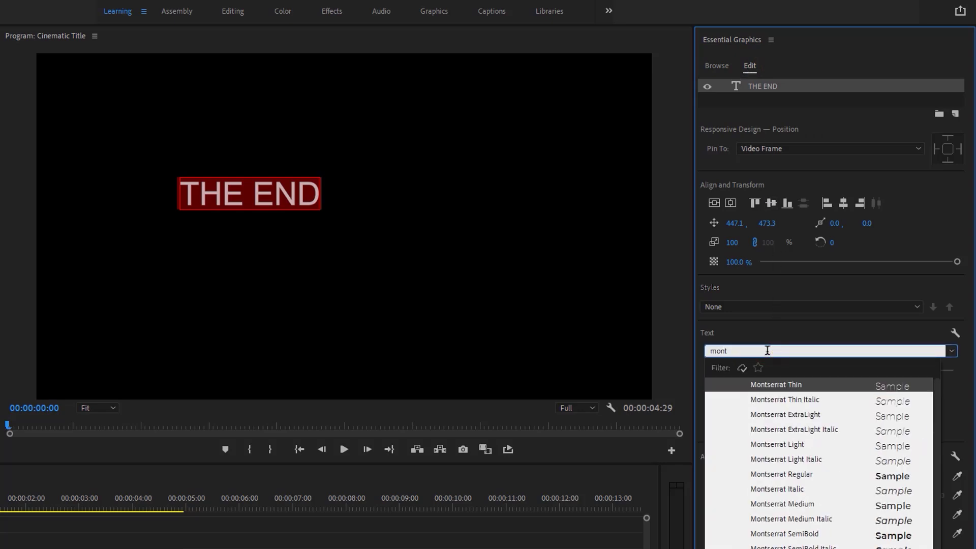
{"action": "left_click", "coordinate": [819, 446]}
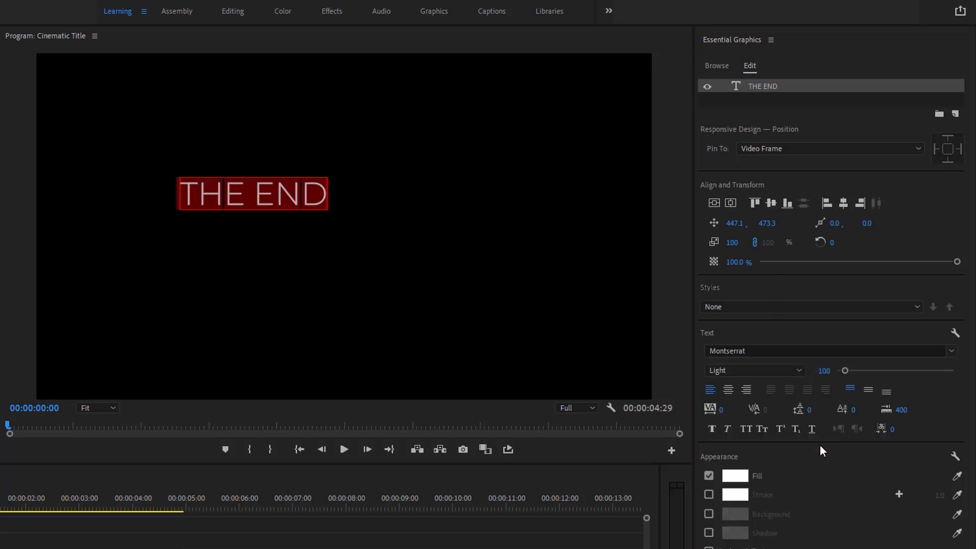
Set the title's font size to 150 and its tracking to 300.
{"action": "left_click", "coordinate": [827, 370]}
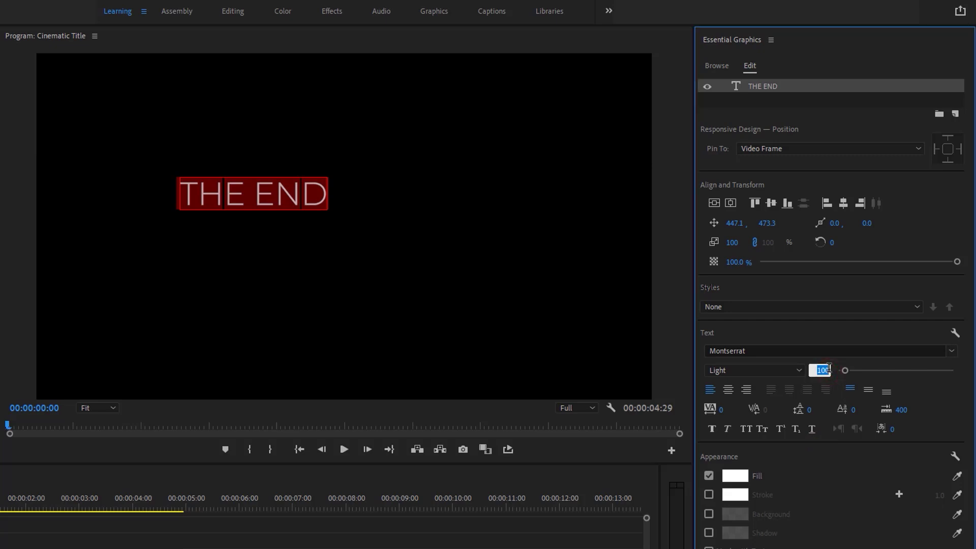
{"action": "type", "text": "150"}
{"action": "key", "text": "Return"}
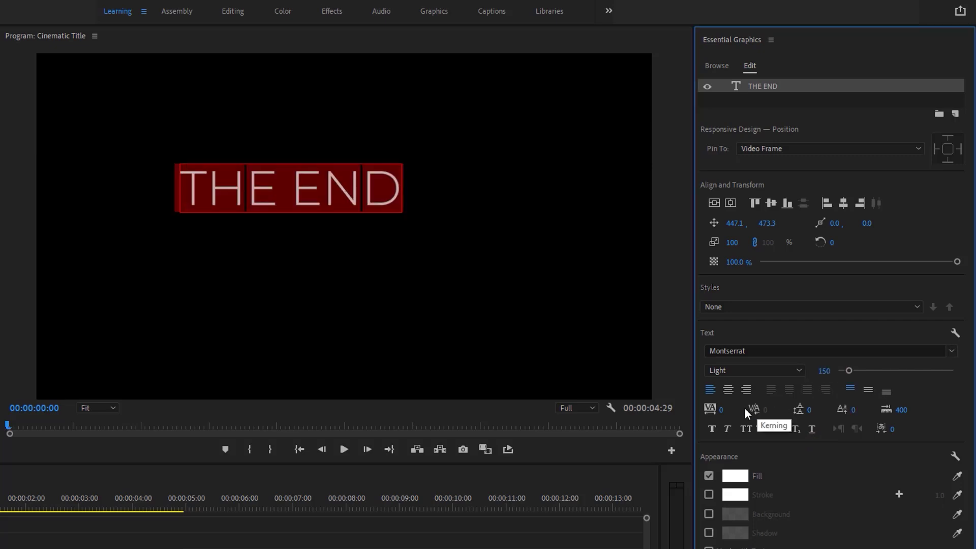
{"action": "left_click", "coordinate": [728, 412]}
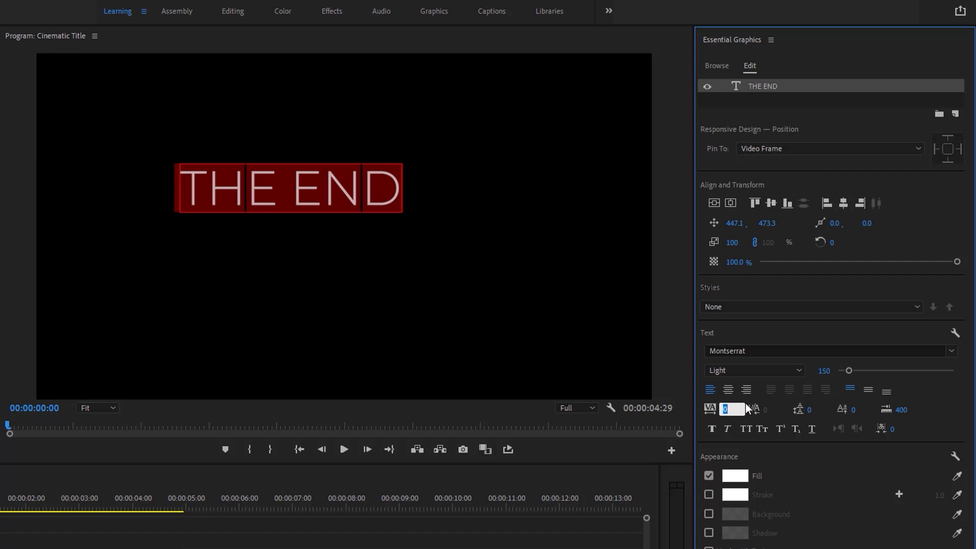
{"action": "type", "text": "300"}
{"action": "key", "text": "Return"}
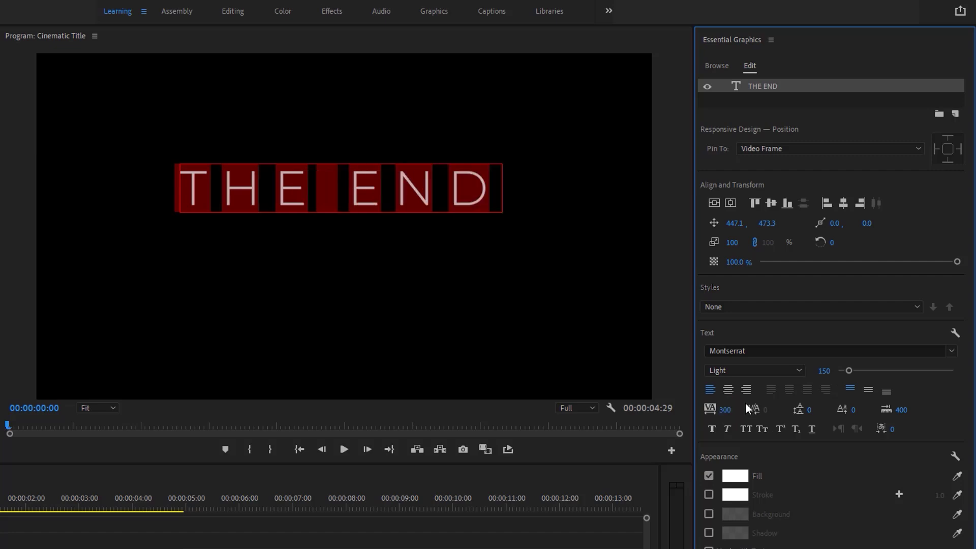
Centre the title vertically and horizontally, then close the Essential Graphics panel.
{"action": "left_click", "coordinate": [718, 203]}
{"action": "left_click", "coordinate": [728, 203]}
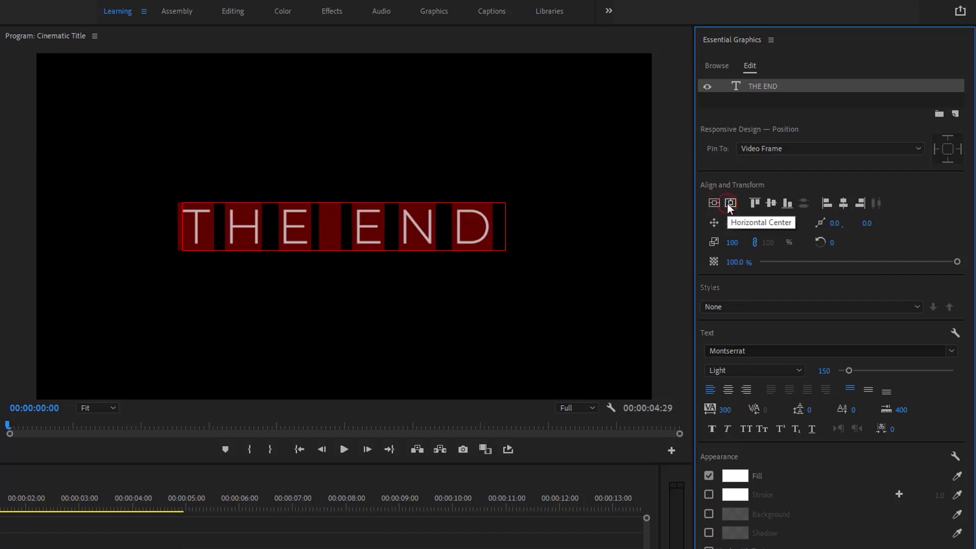
{"action": "left_click", "coordinate": [771, 41]}
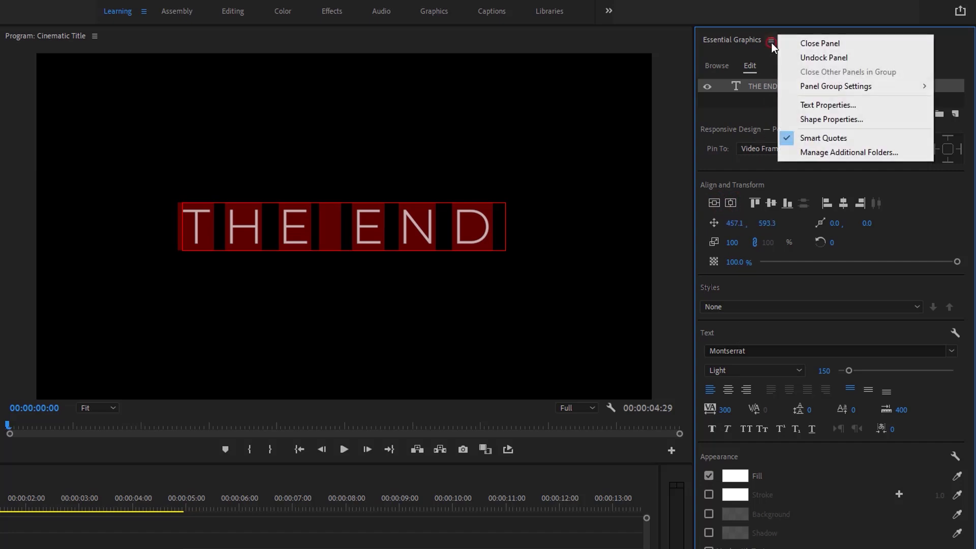
{"action": "left_click", "coordinate": [817, 43]}
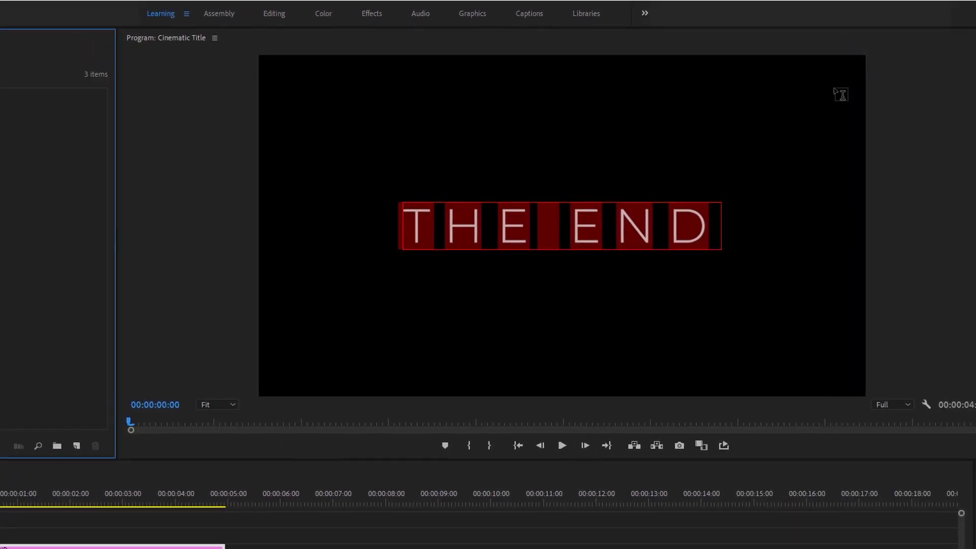
Stretch the THE END clip to about 10 seconds and apply Distort > Mirror to it.
{"action": "left_click_drag", "start_coordinate": [423, 527], "coordinate": [674, 529]}
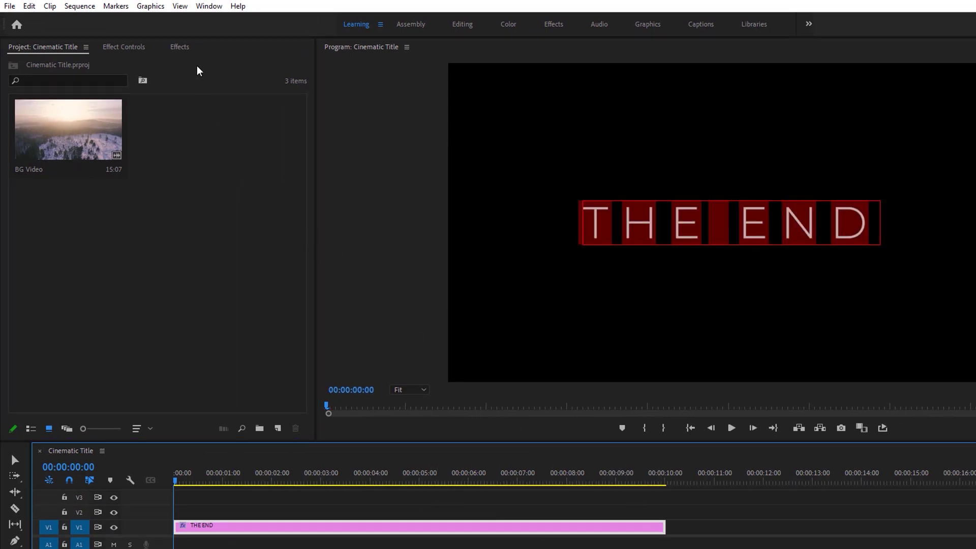
{"action": "left_click", "coordinate": [187, 48]}
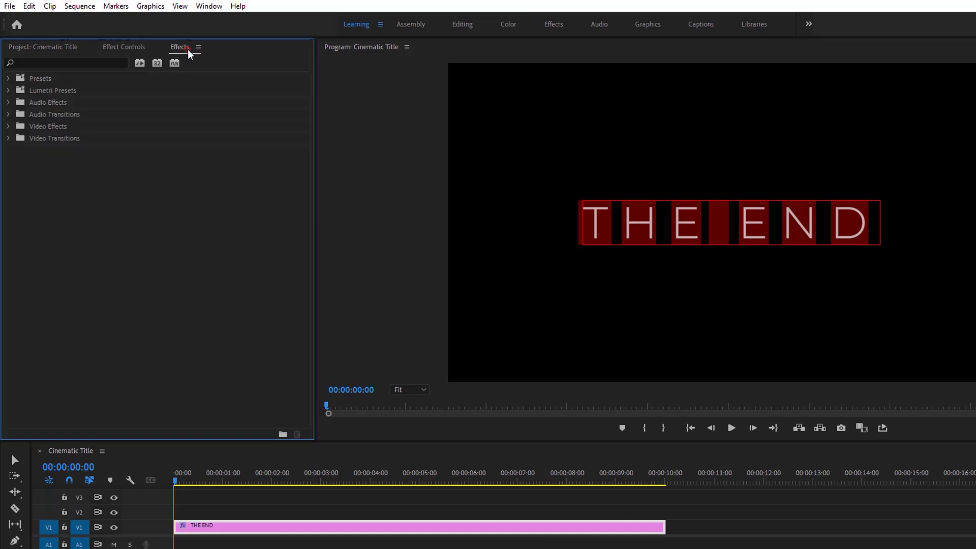
{"action": "left_click", "coordinate": [96, 62]}
{"action": "type", "text": "mirror"}
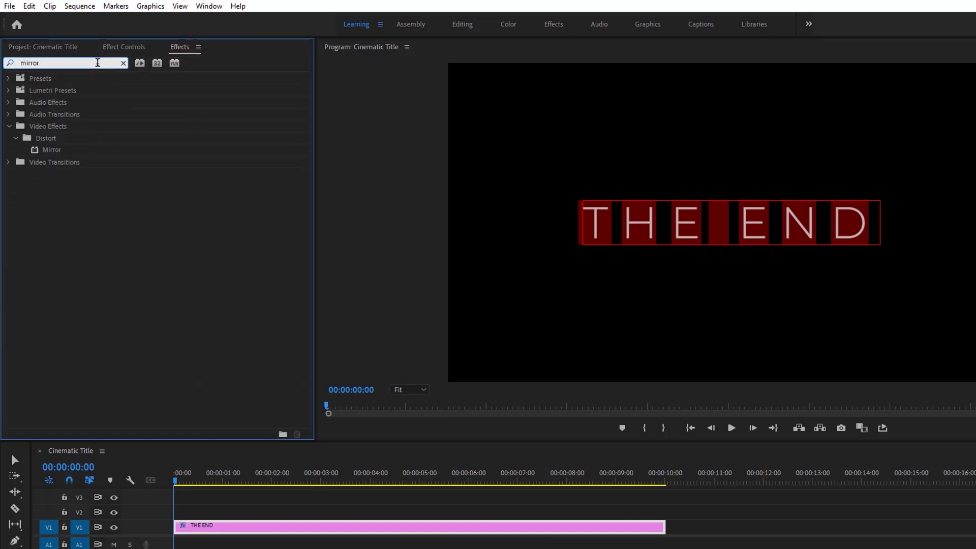
{"action": "left_click", "coordinate": [79, 153]}
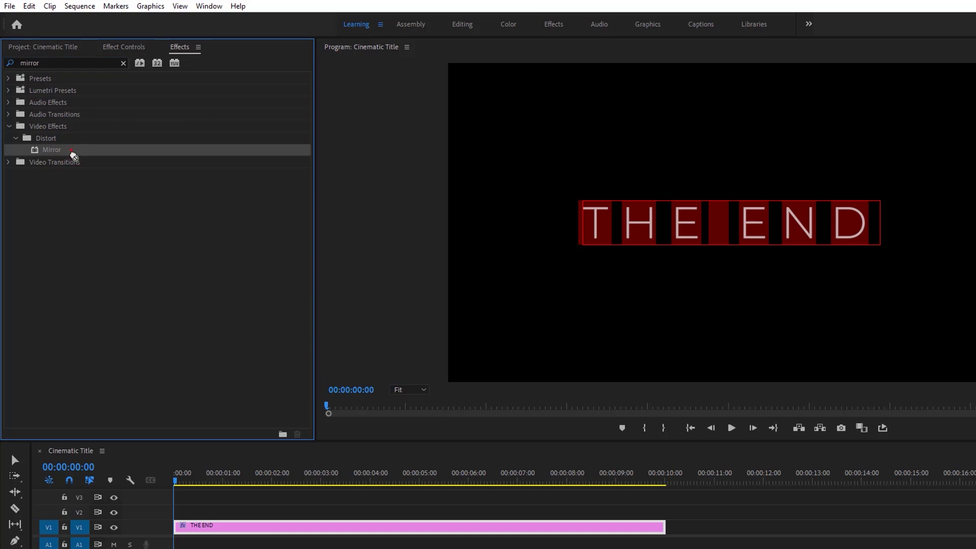
{"action": "left_click_drag", "start_coordinate": [267, 473], "coordinate": [282, 526]}
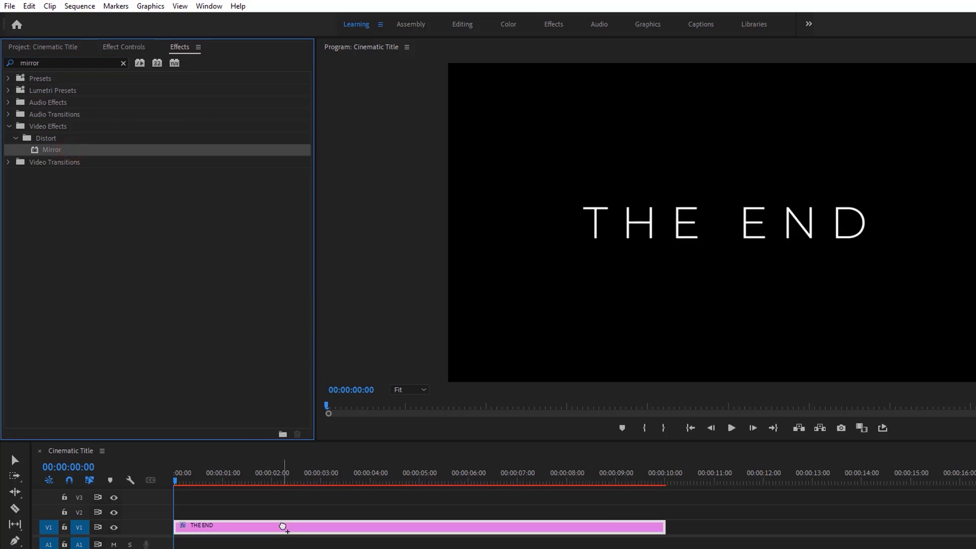
{"action": "left_click", "coordinate": [136, 48]}
Set Mirror's reflection angle to 90° and keyframe the reflection centre at 452 at the start.
{"action": "left_click", "coordinate": [79, 184]}
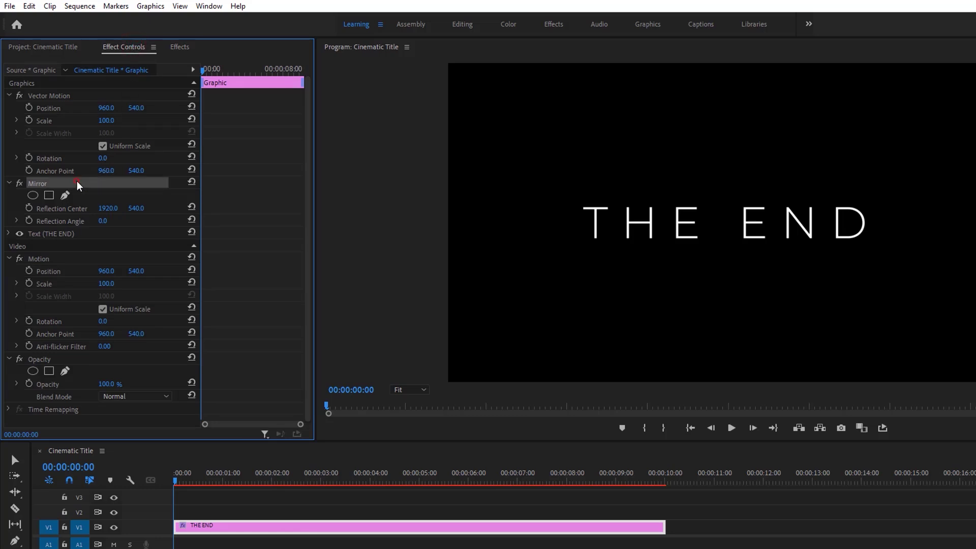
{"action": "left_click", "coordinate": [110, 221]}
{"action": "key", "text": "Return"}
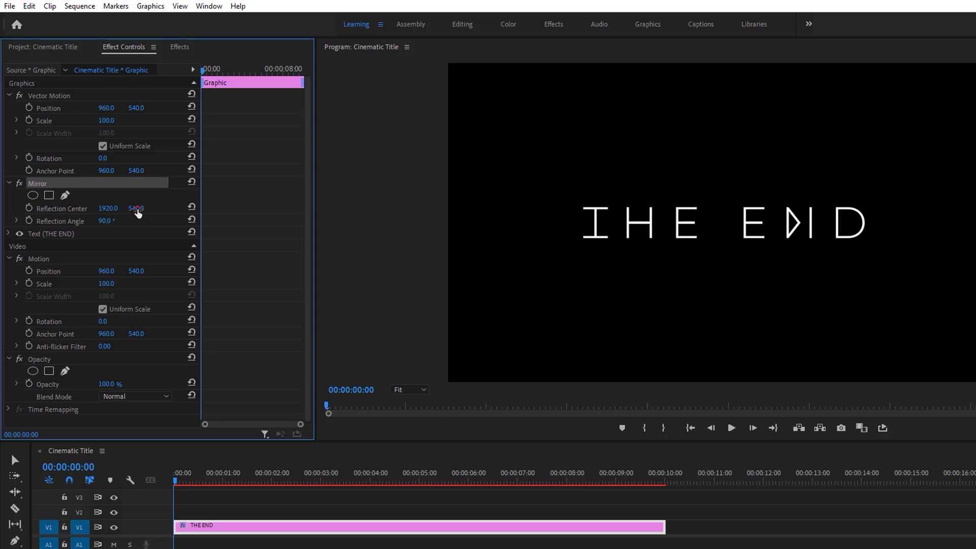
{"action": "left_click_drag", "start_coordinate": [135, 208], "coordinate": [90, 208]}
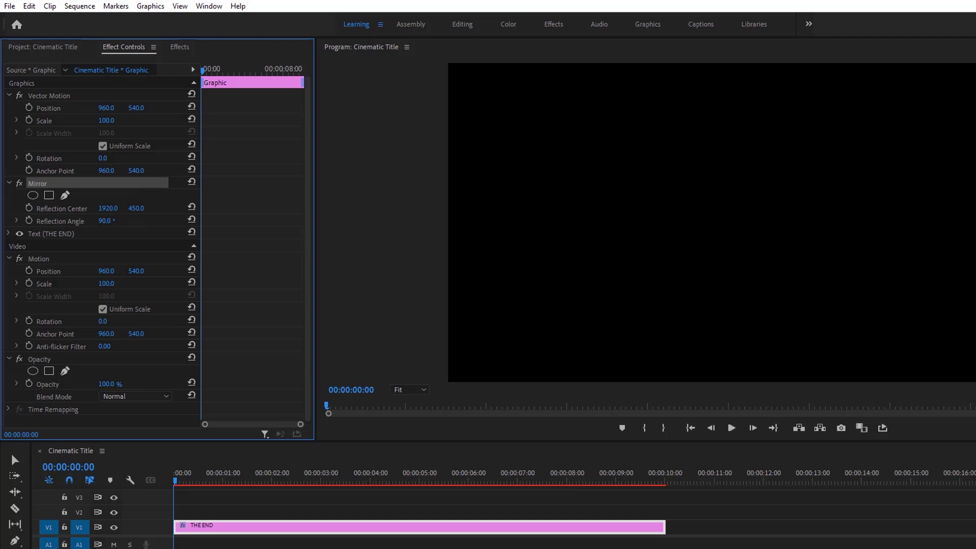
{"action": "left_click", "coordinate": [29, 208]}
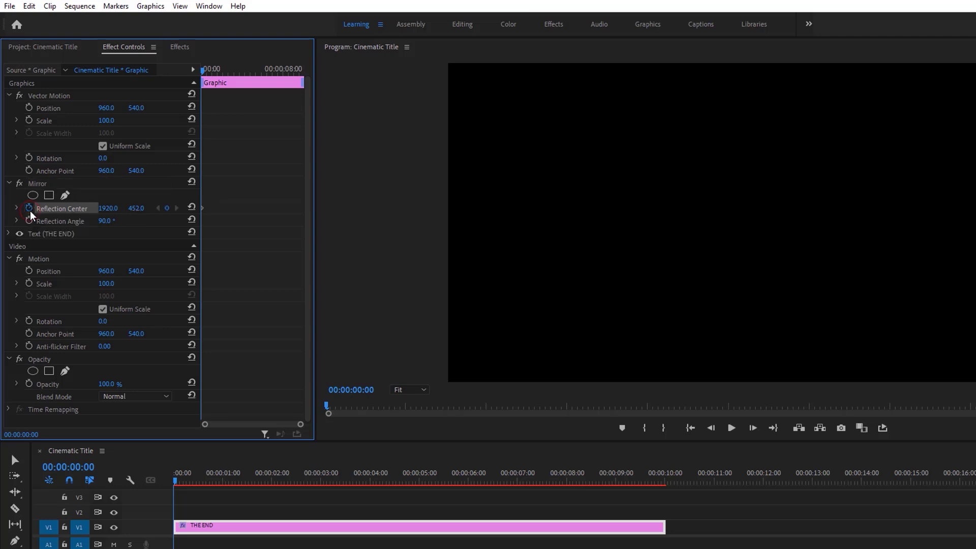
At 00:00:07:29 raise the reflection centre to 624 and give that keyframe Ease In.
{"action": "left_click", "coordinate": [566, 483]}
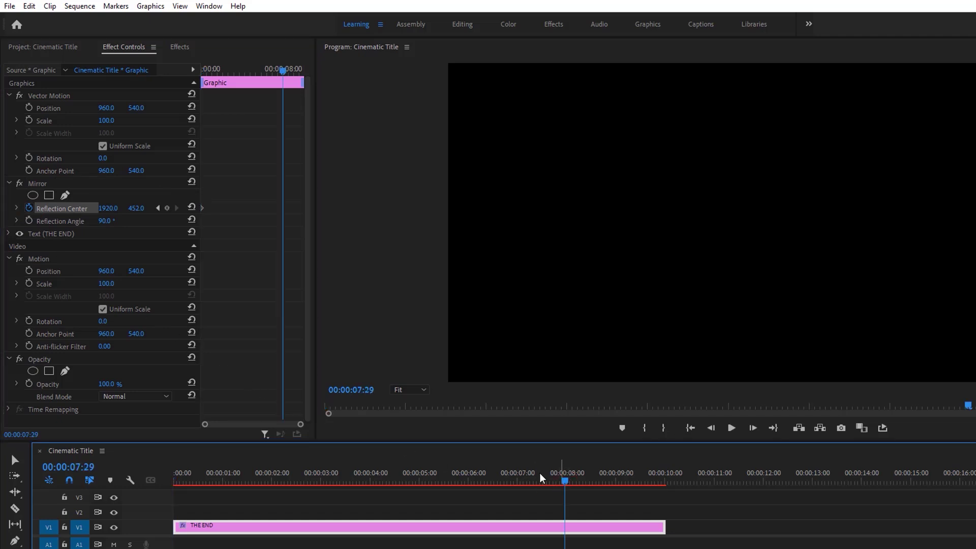
{"action": "left_click", "coordinate": [135, 208]}
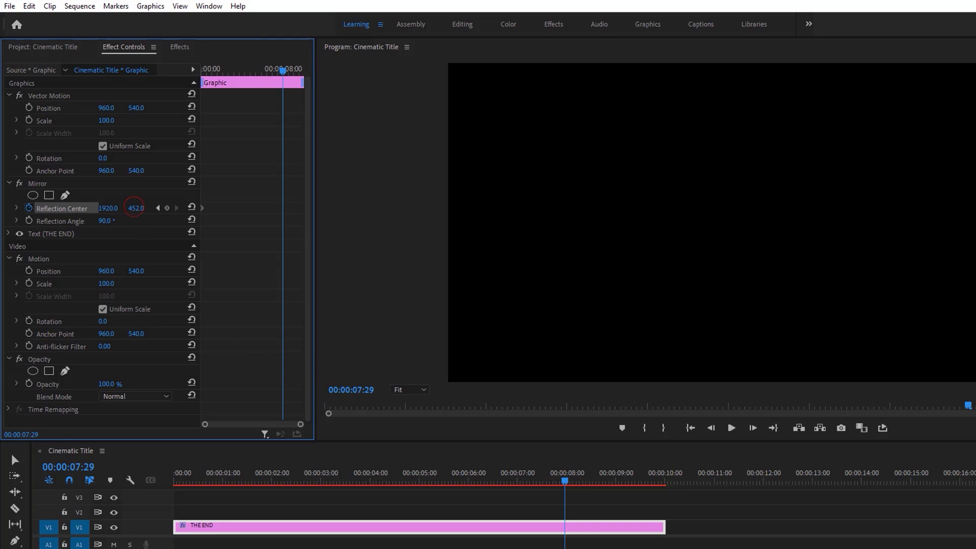
{"action": "left_click_drag", "start_coordinate": [136, 208], "coordinate": [187, 208]}
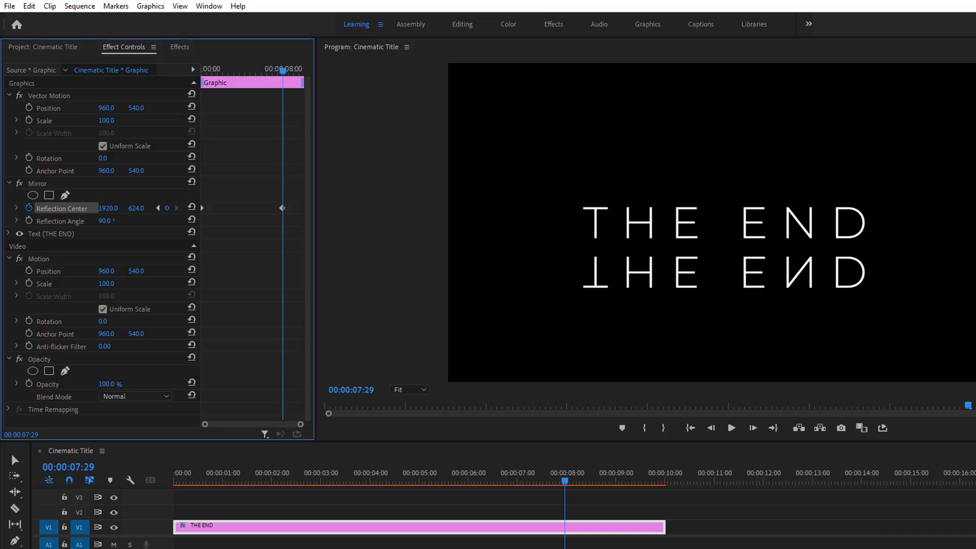
{"action": "right_click", "coordinate": [282, 208]}
{"action": "mouse_move", "coordinate": [357, 311]}
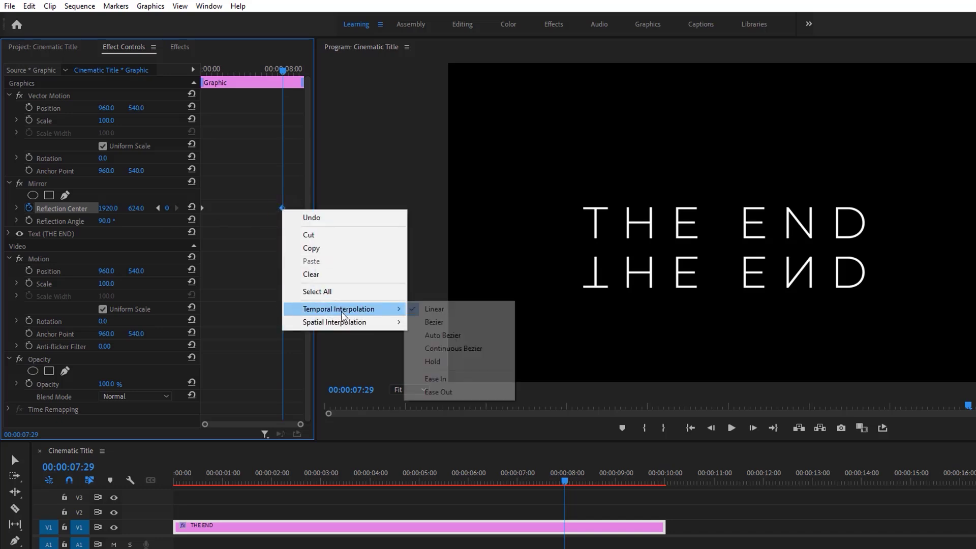
{"action": "left_click", "coordinate": [465, 378]}
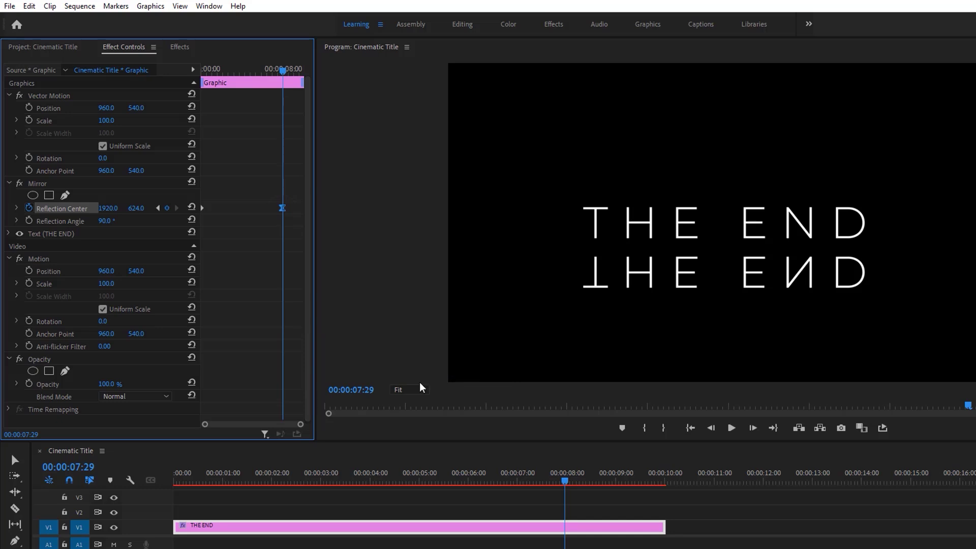
{"action": "left_click", "coordinate": [51, 360]}
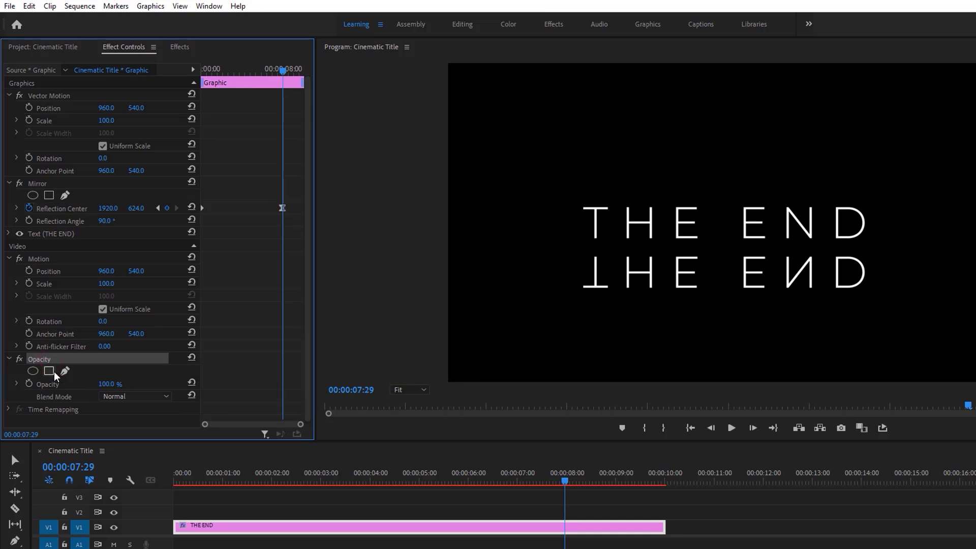
Add a rectangle opacity mask widened to cover all of THE END, feathered at 50.
{"action": "left_click", "coordinate": [49, 371]}
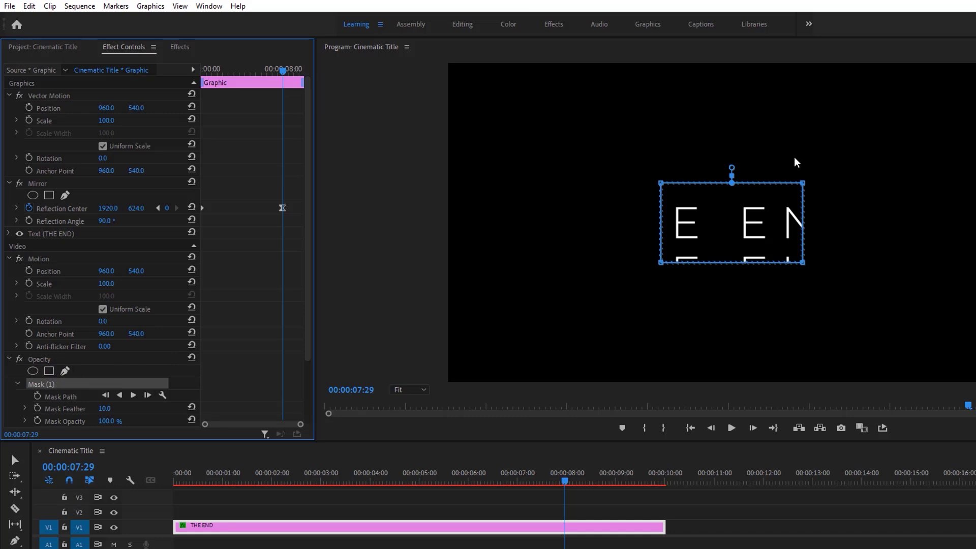
{"action": "left_click_drag", "start_coordinate": [795, 156], "coordinate": [848, 291]}
{"action": "left_click_drag", "start_coordinate": [803, 263], "coordinate": [902, 262]}
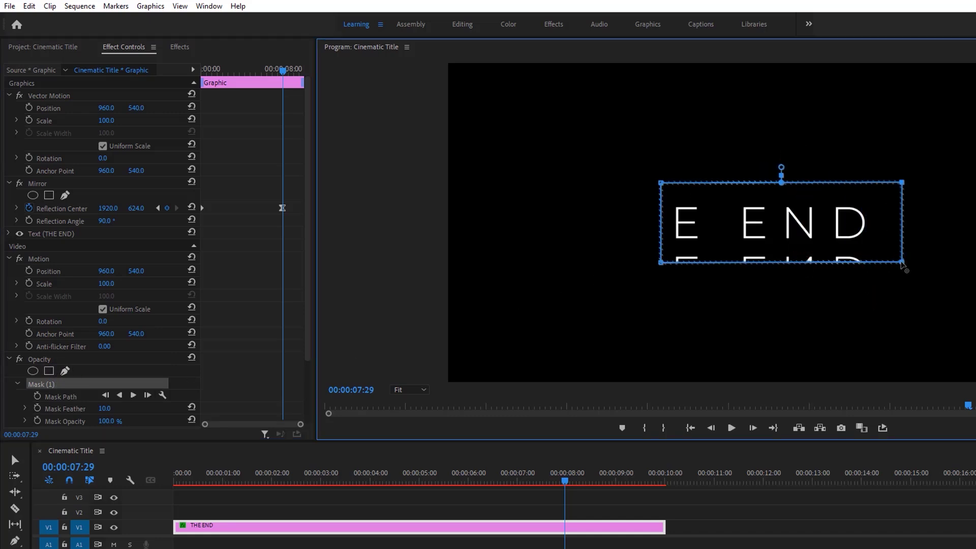
{"action": "left_click_drag", "start_coordinate": [662, 263], "coordinate": [565, 248]}
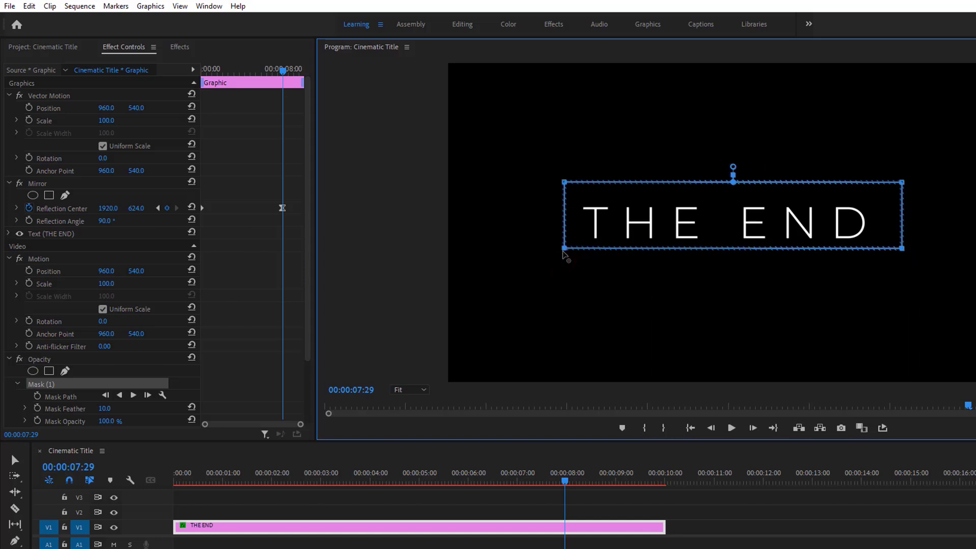
{"action": "left_click", "coordinate": [111, 410]}
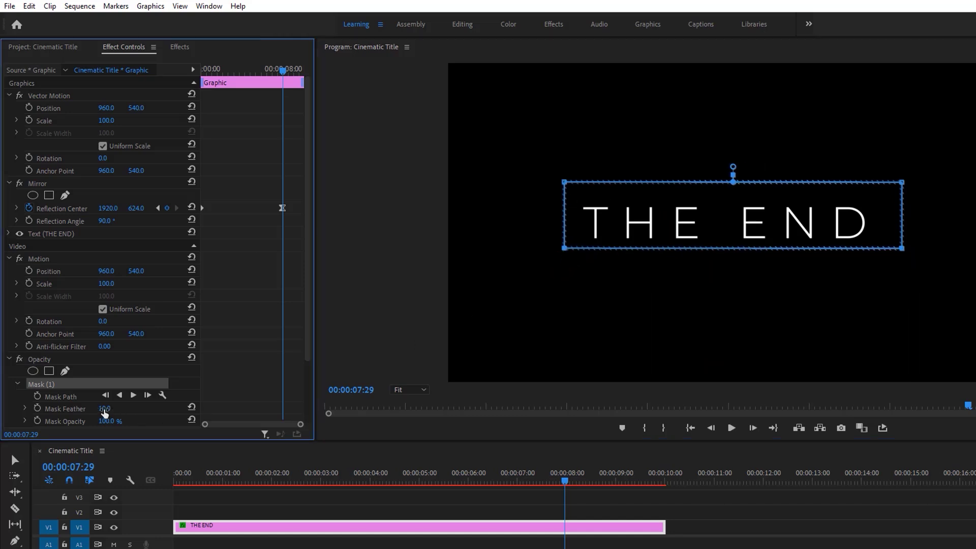
{"action": "type", "text": "50"}
{"action": "key", "text": "Return"}
Preview the title animation from the sequence start, then show the project bin.
{"action": "left_click", "coordinate": [179, 475]}
{"action": "key", "text": "space"}
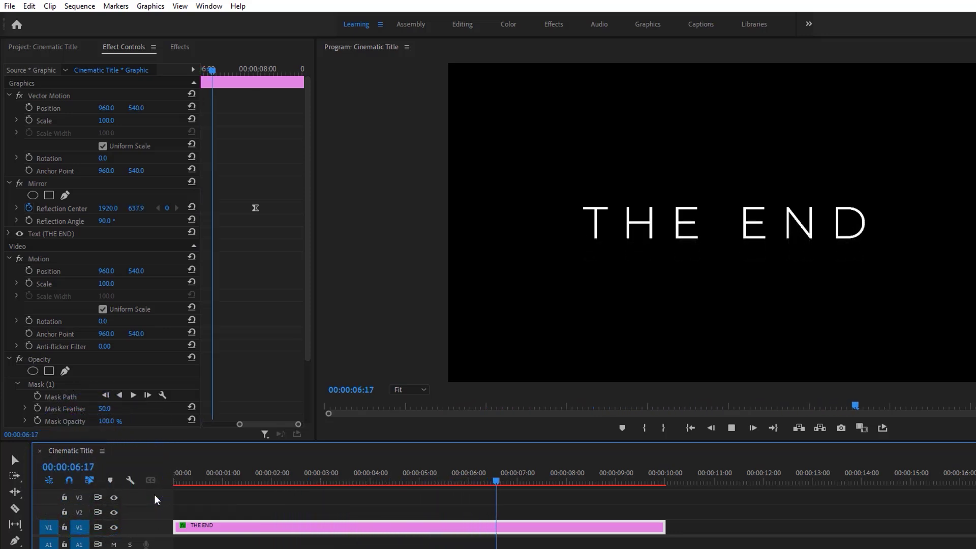
{"action": "key", "text": "space"}
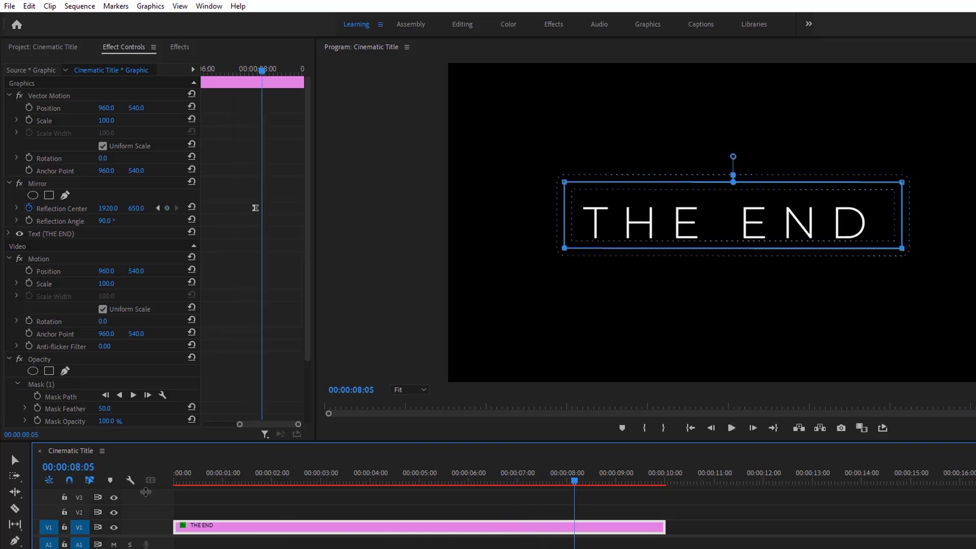
{"action": "left_click", "coordinate": [59, 47]}
Create a new adjustment layer and place it on V2 above the title.
{"action": "left_click", "coordinate": [278, 429]}
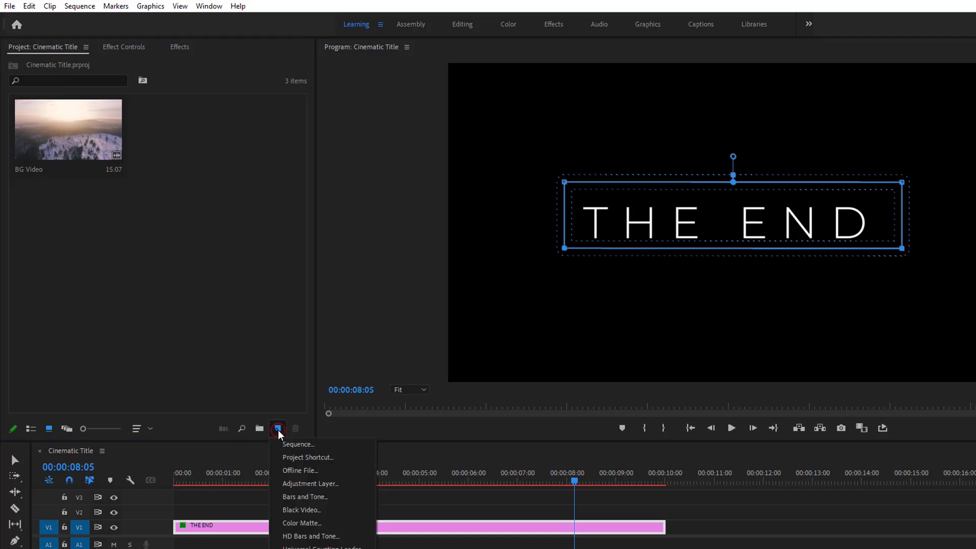
{"action": "left_click", "coordinate": [338, 486]}
{"action": "left_click", "coordinate": [603, 346]}
{"action": "left_click_drag", "start_coordinate": [199, 147], "coordinate": [667, 509]}
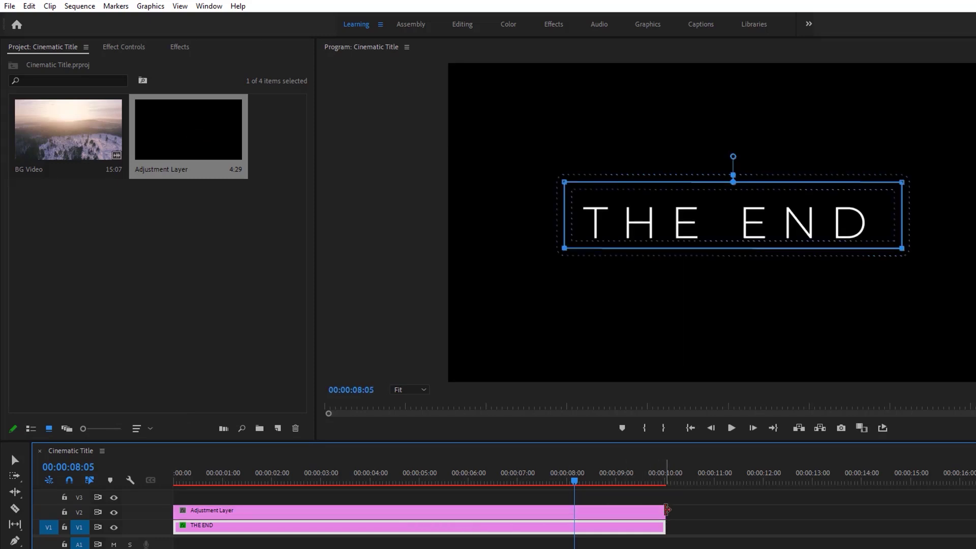
Search 'gauss' and apply Gaussian Blur to the adjustment layer.
{"action": "left_click", "coordinate": [188, 50]}
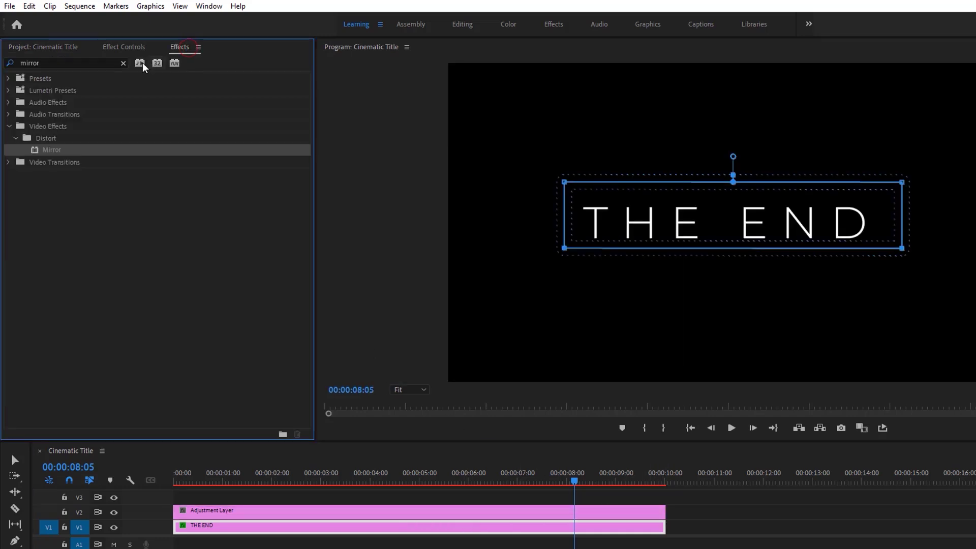
{"action": "left_click", "coordinate": [113, 62]}
{"action": "type", "text": "gauss"}
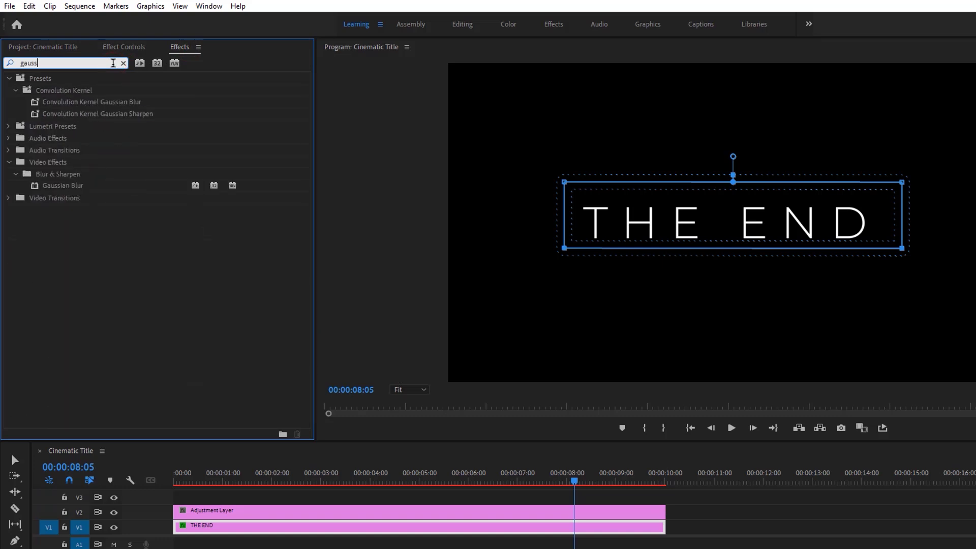
{"action": "left_click", "coordinate": [113, 186]}
{"action": "left_click_drag", "start_coordinate": [152, 258], "coordinate": [297, 517]}
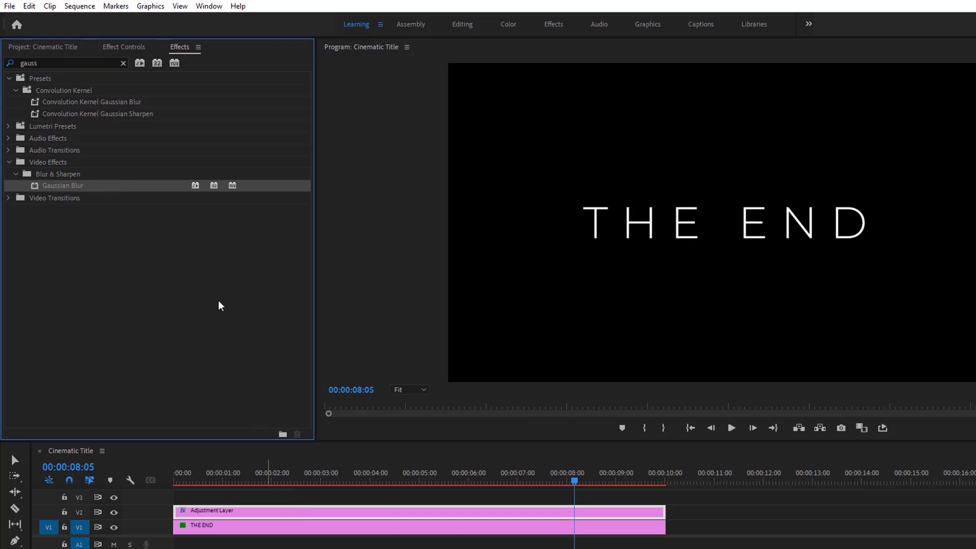
{"action": "left_click", "coordinate": [123, 47]}
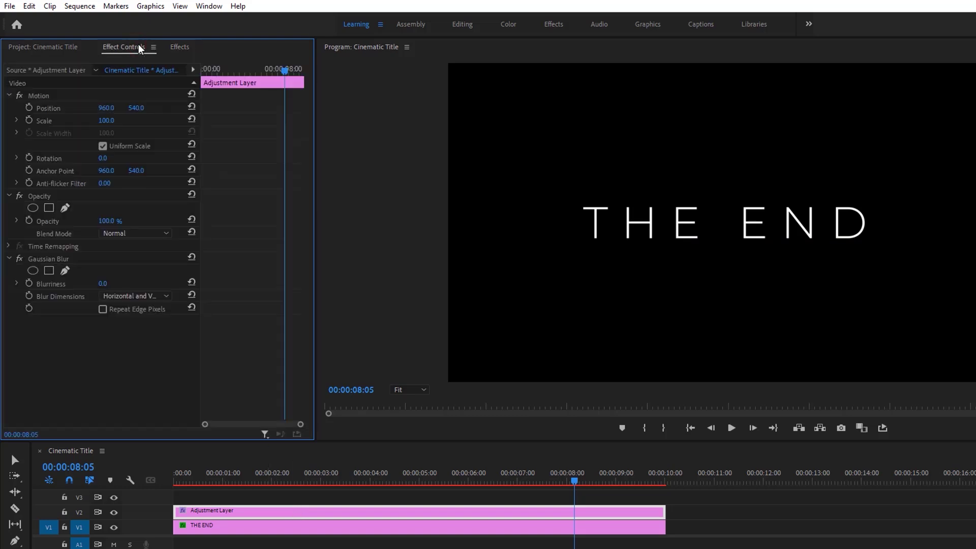
Set Gaussian Blur to 200 blurriness with Horizontal blur dimensions only.
{"action": "left_click", "coordinate": [113, 286]}
{"action": "key", "text": "Return"}
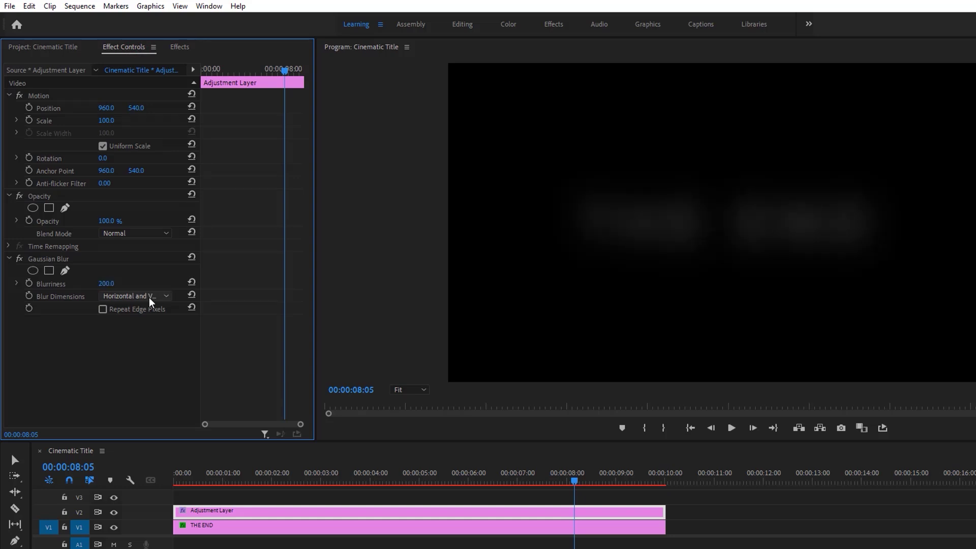
{"action": "left_click", "coordinate": [159, 297]}
{"action": "left_click", "coordinate": [160, 321]}
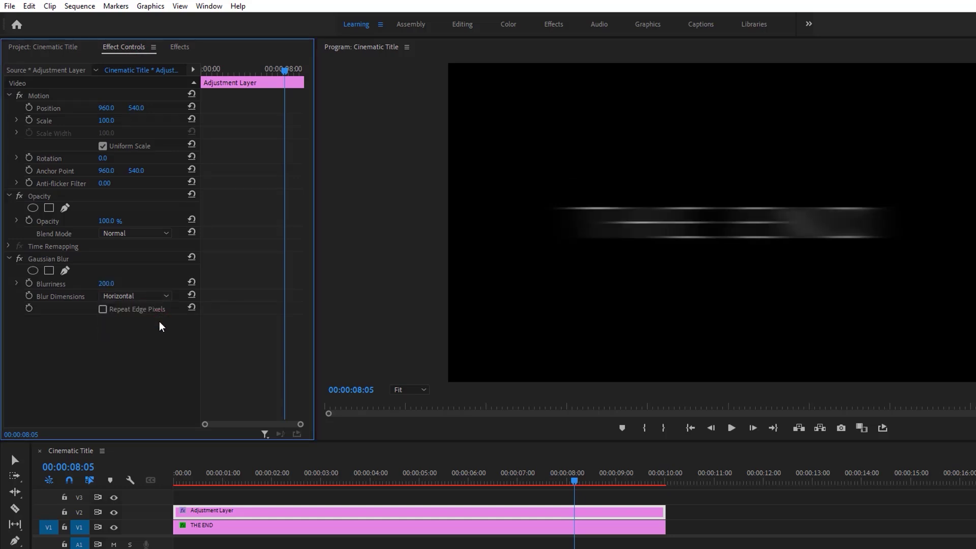
Add a rectangle mask to the blur and reshape it into a wide strip below THE END.
{"action": "left_click", "coordinate": [48, 272]}
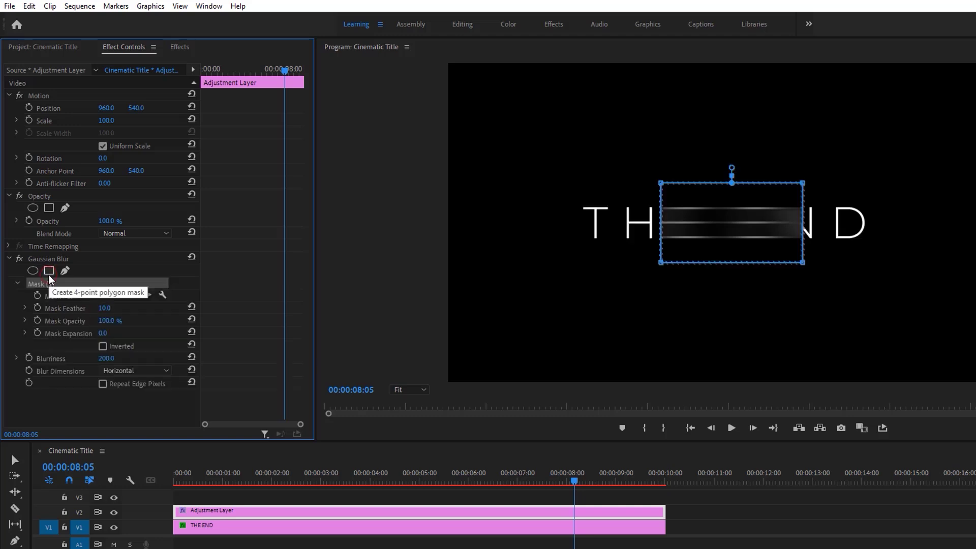
{"action": "left_click", "coordinate": [765, 148]}
{"action": "left_click_drag", "start_coordinate": [804, 262], "coordinate": [910, 263]}
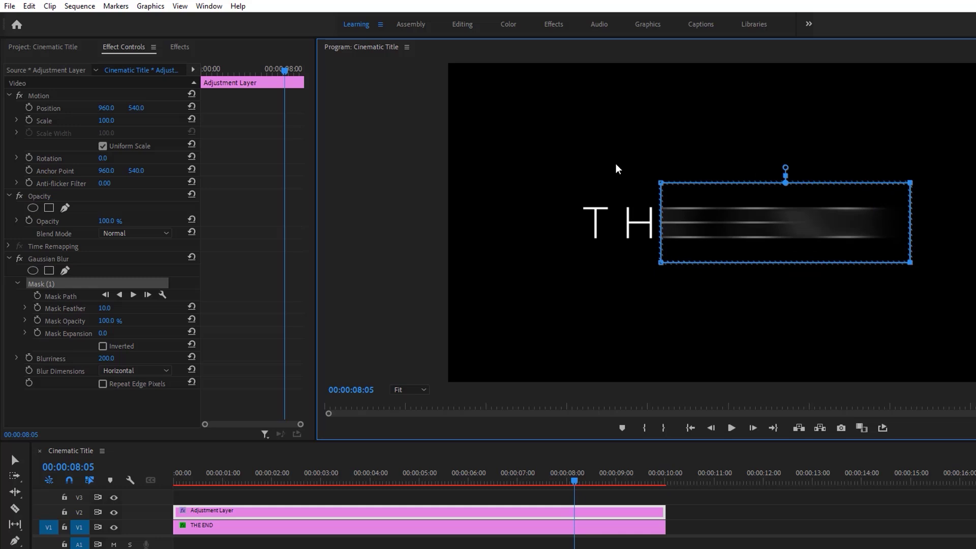
{"action": "left_click_drag", "start_coordinate": [661, 263], "coordinate": [521, 271]}
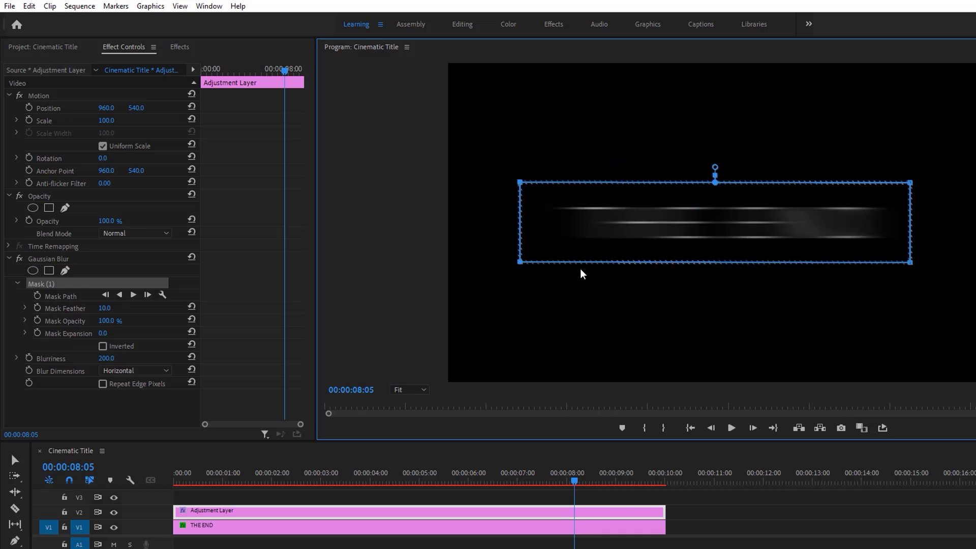
{"action": "left_click_drag", "start_coordinate": [514, 145], "coordinate": [939, 198]}
{"action": "left_click", "coordinate": [520, 184]}
{"action": "left_click_drag", "start_coordinate": [520, 184], "coordinate": [531, 251]}
Feather the blur mask to 20 and return the playhead to the start.
{"action": "left_click", "coordinate": [108, 309]}
{"action": "type", "text": "20"}
{"action": "key", "text": "Return"}
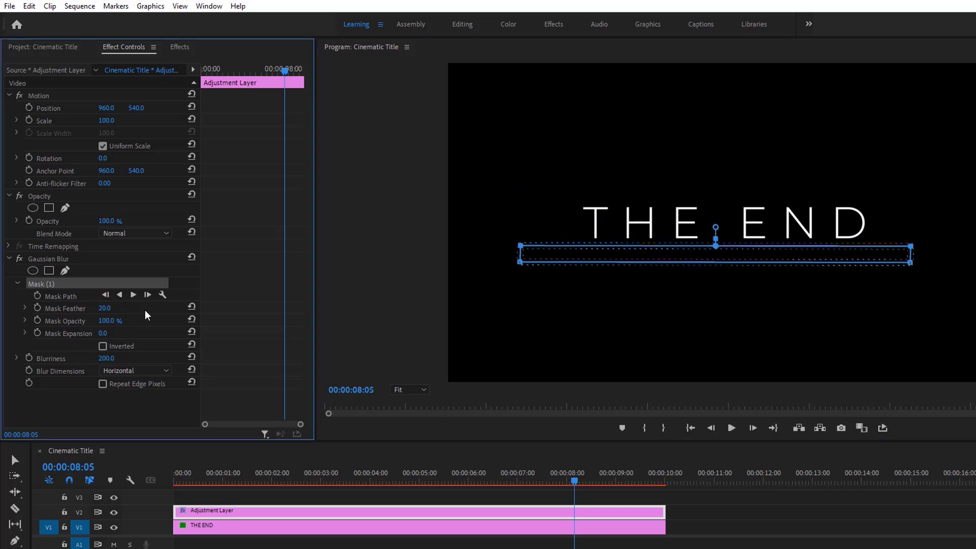
{"action": "left_click_drag", "start_coordinate": [201, 477], "coordinate": [190, 478]}
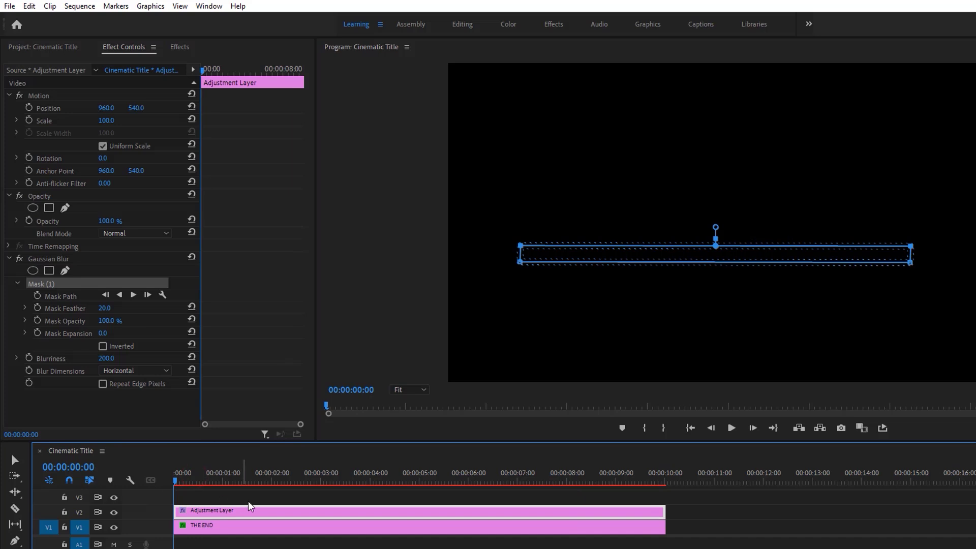
Play the sequence to preview the blurred reflection, then select BG Video in the project bin.
{"action": "key", "text": "space"}
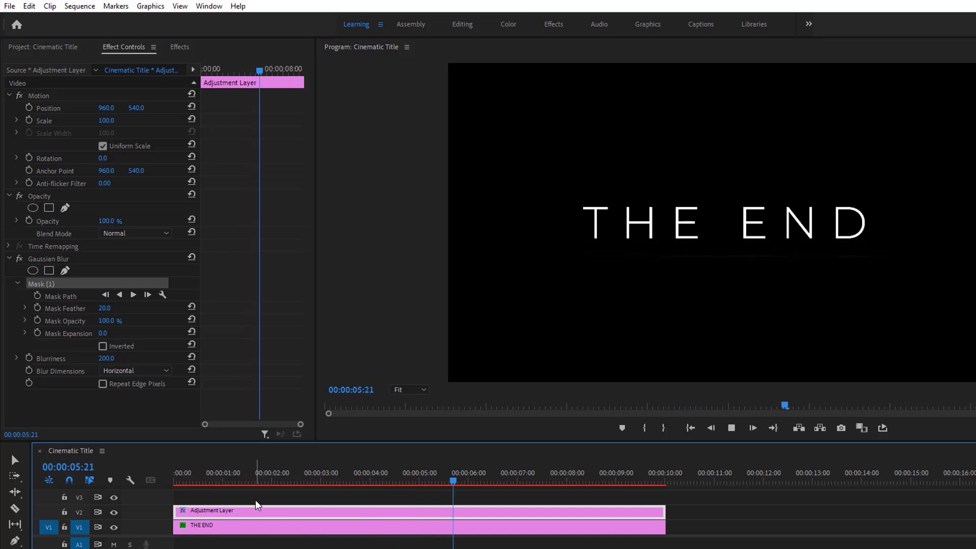
{"action": "key", "text": "space"}
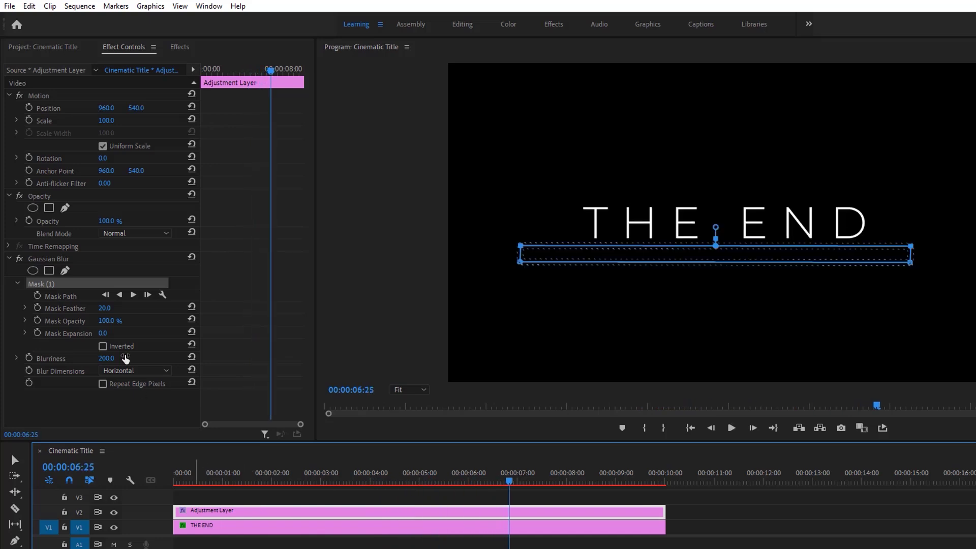
{"action": "left_click", "coordinate": [55, 48]}
{"action": "left_click", "coordinate": [72, 128]}
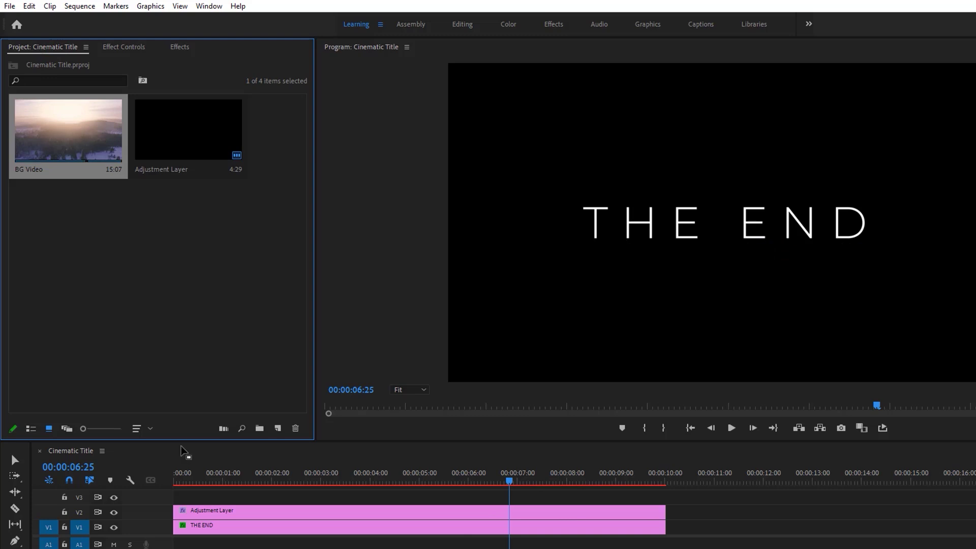
Raise the title and blur clips to V2/V3 and lay BG Video on V1, trimmed to 10 seconds.
{"action": "left_click_drag", "start_coordinate": [220, 493], "coordinate": [285, 508]}
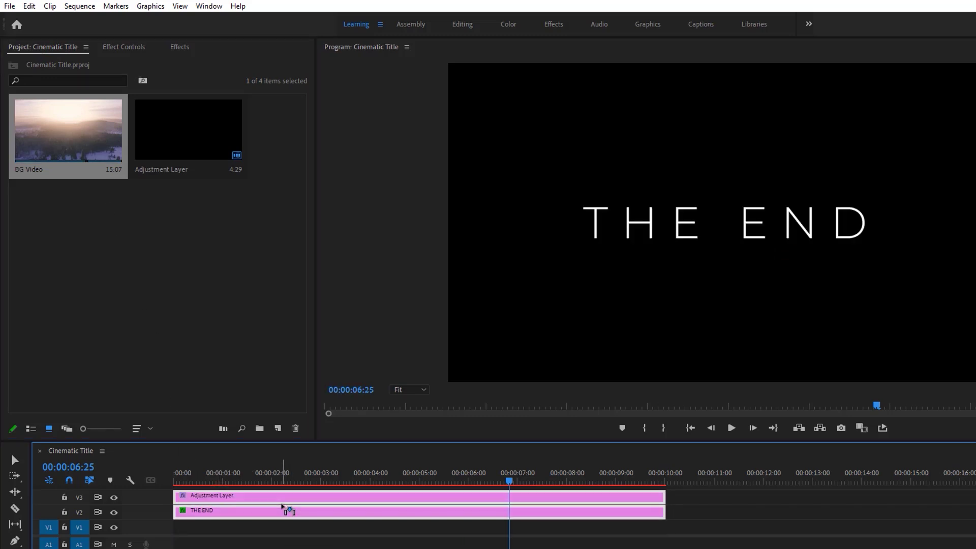
{"action": "left_click_drag", "start_coordinate": [76, 142], "coordinate": [173, 540]}
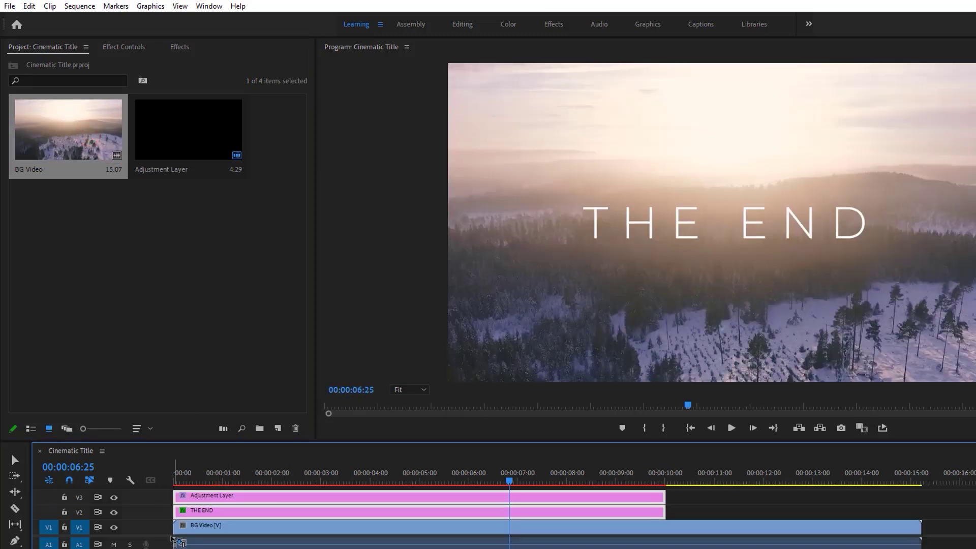
{"action": "left_click_drag", "start_coordinate": [920, 532], "coordinate": [609, 495]}
{"action": "right_click", "coordinate": [409, 500]}
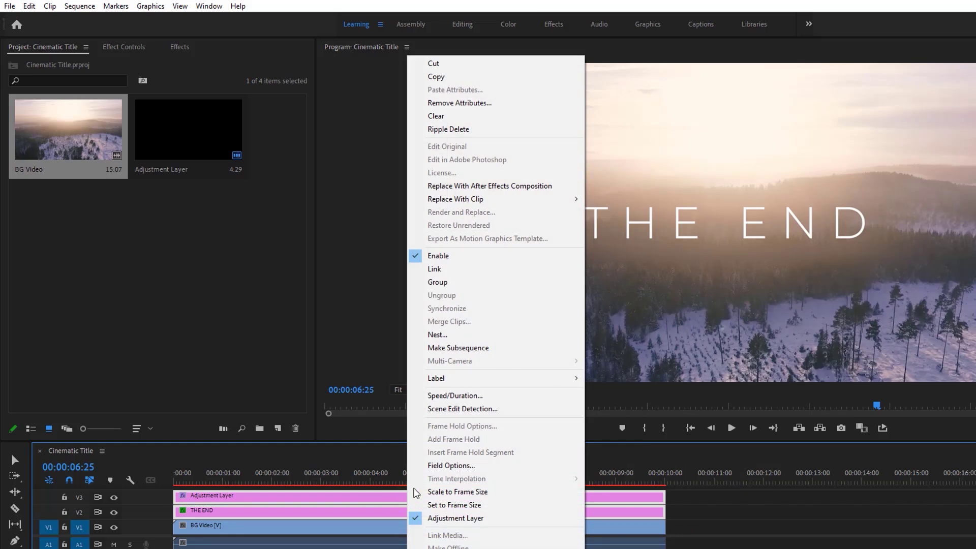
Nest the title and blur clips as Nested Sequence 05, then select it at the sequence start.
{"action": "left_click", "coordinate": [465, 334]}
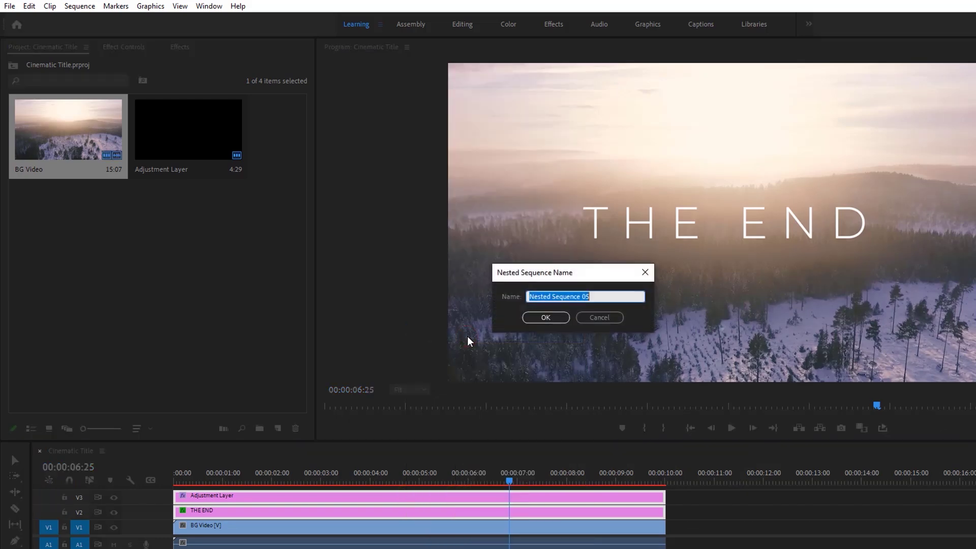
{"action": "left_click", "coordinate": [551, 318]}
{"action": "left_click", "coordinate": [246, 468]}
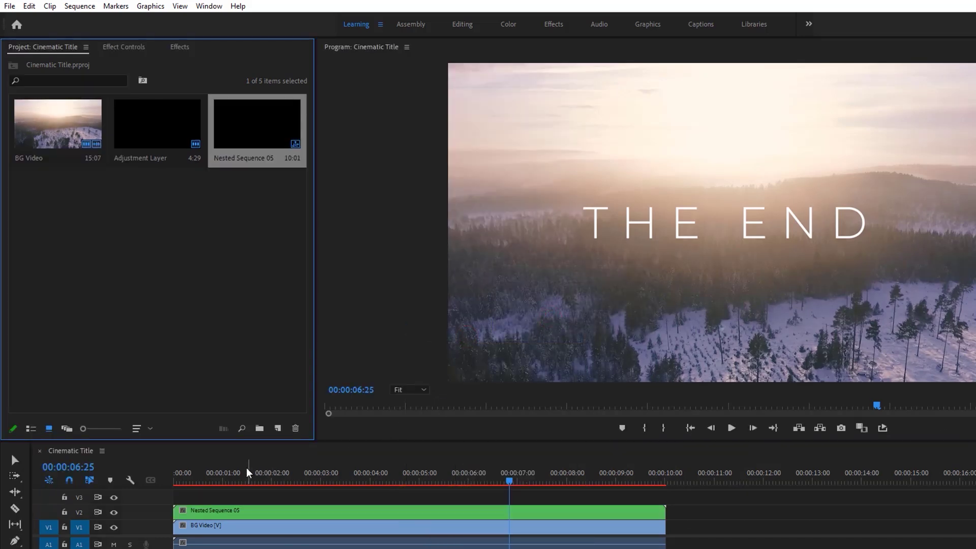
{"action": "key", "text": "Home"}
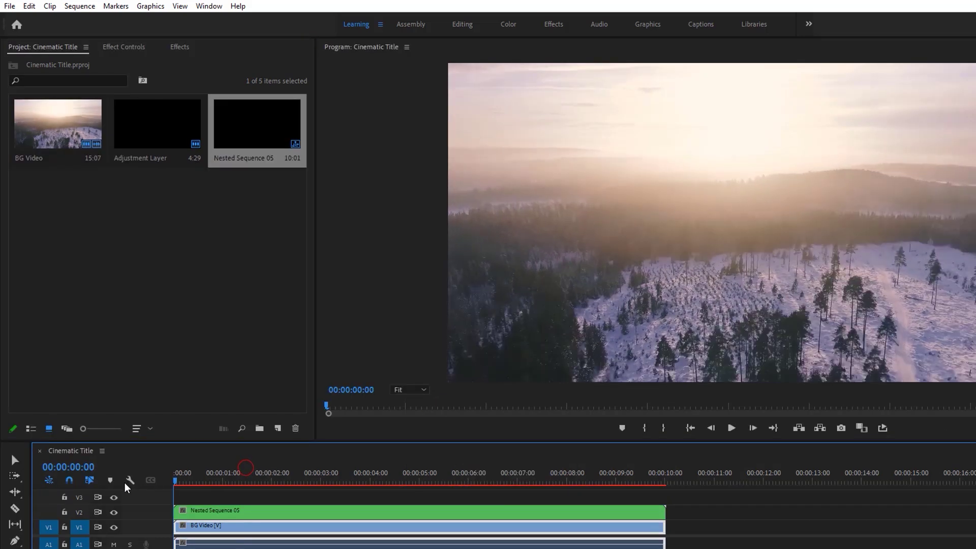
{"action": "left_click", "coordinate": [244, 512]}
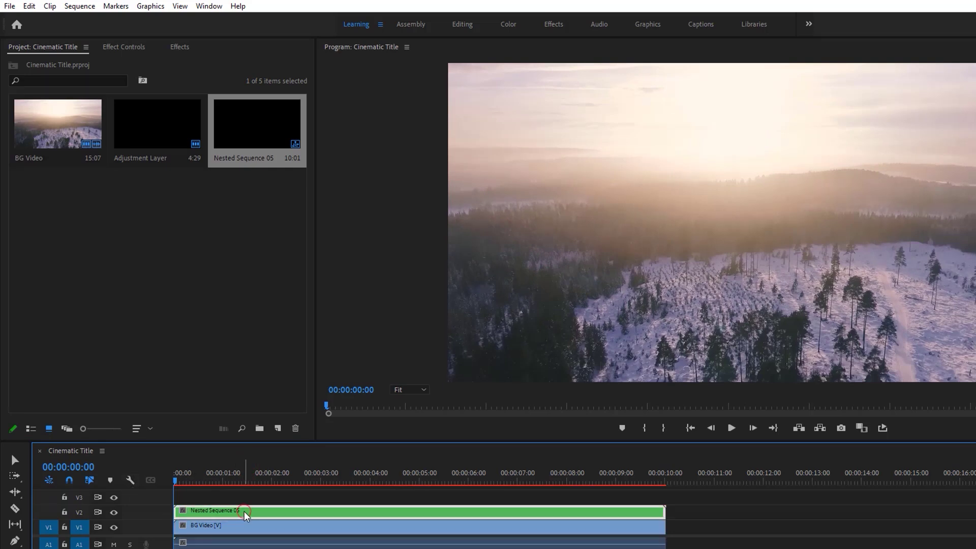
Keyframe Nested Sequence 05's Scale from 100 at 0 to 110 at 00:00:08:01, with Ease In on the last keyframe.
{"action": "left_click", "coordinate": [128, 54]}
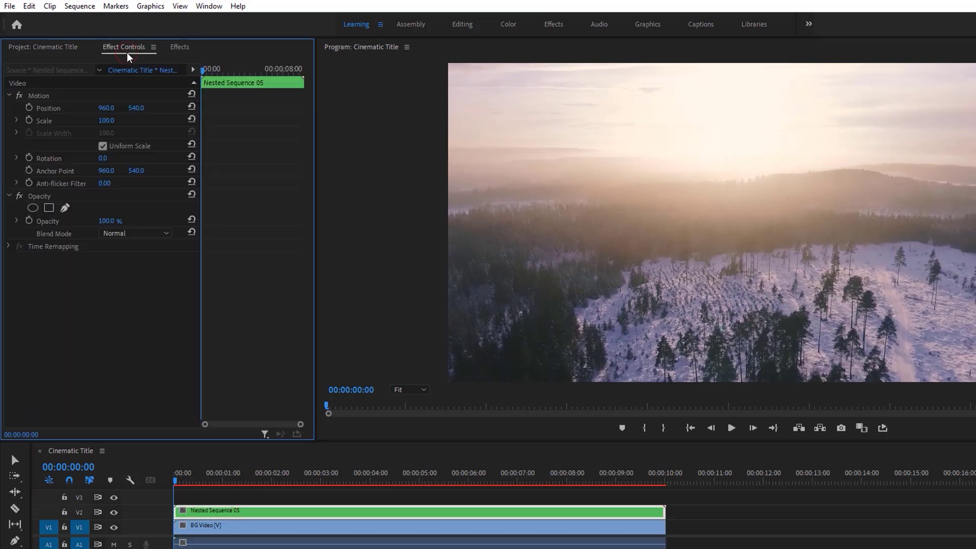
{"action": "left_click", "coordinate": [29, 121]}
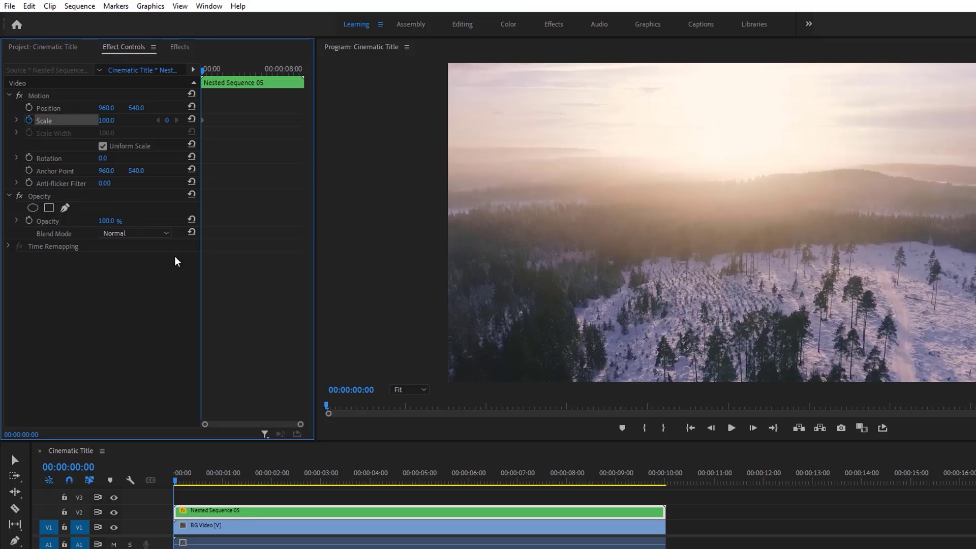
{"action": "left_click", "coordinate": [571, 482]}
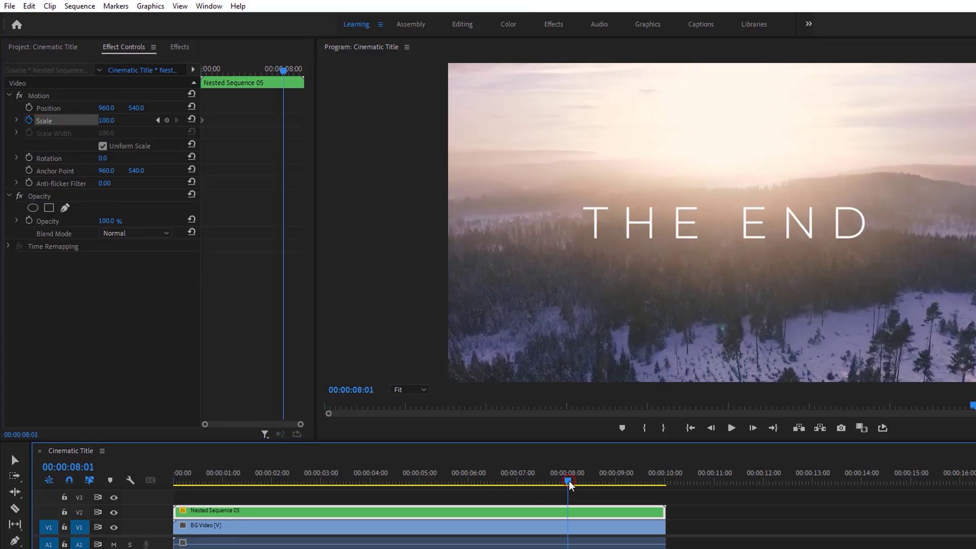
{"action": "left_click", "coordinate": [110, 120]}
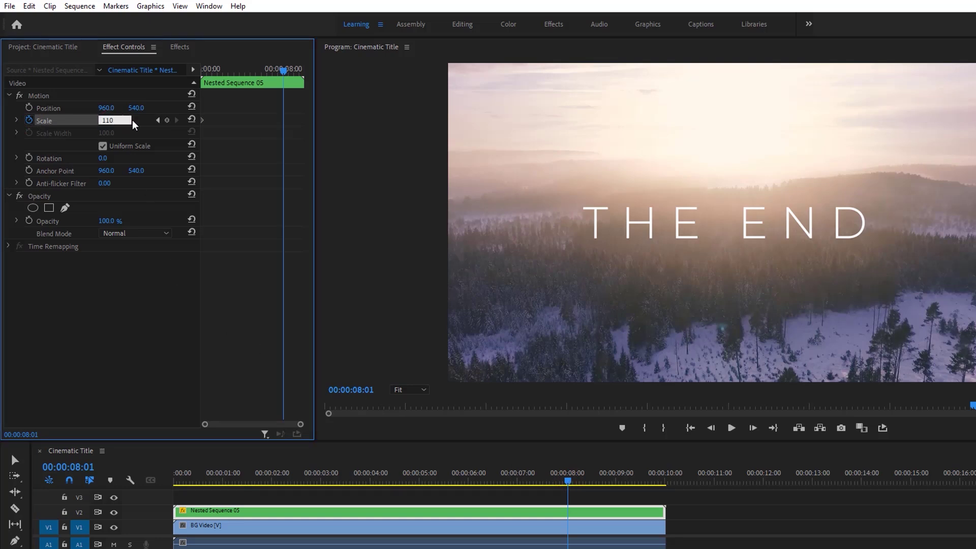
{"action": "type", "text": "110"}
{"action": "key", "text": "Return"}
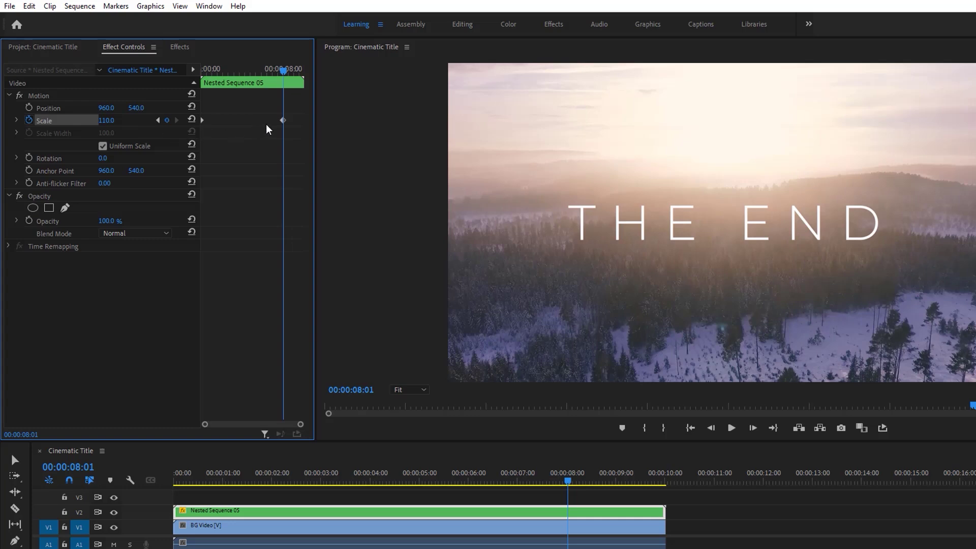
{"action": "right_click", "coordinate": [283, 121]}
{"action": "left_click", "coordinate": [328, 293]}
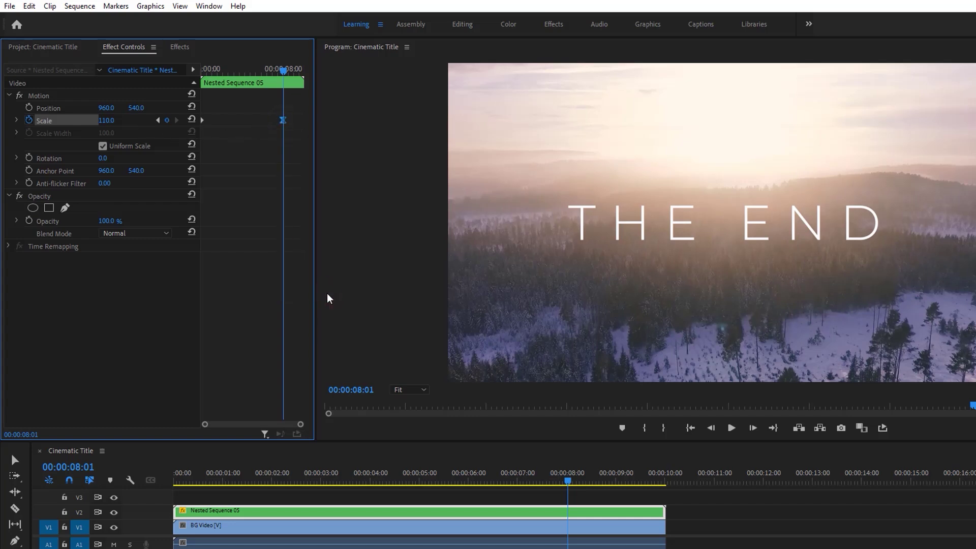